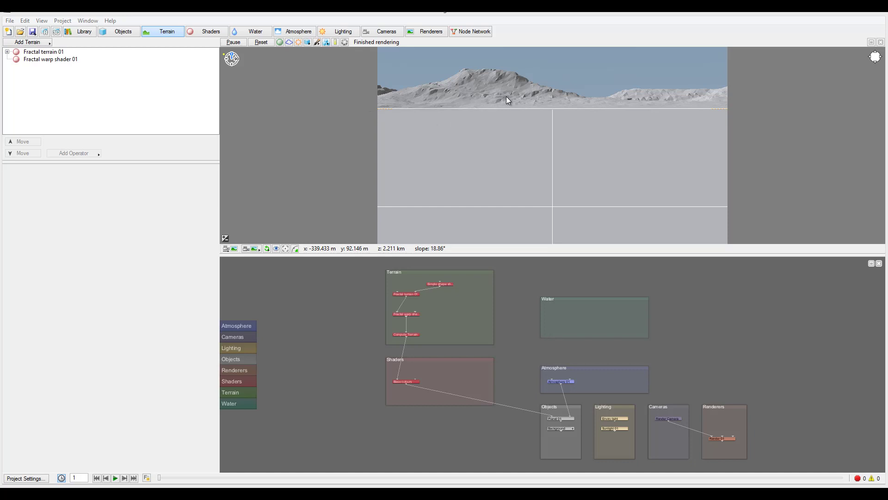
Step: Show the Objects list (Background, Planet 01), then zoom and pan the node network onto the Terrain group
click(119, 32)
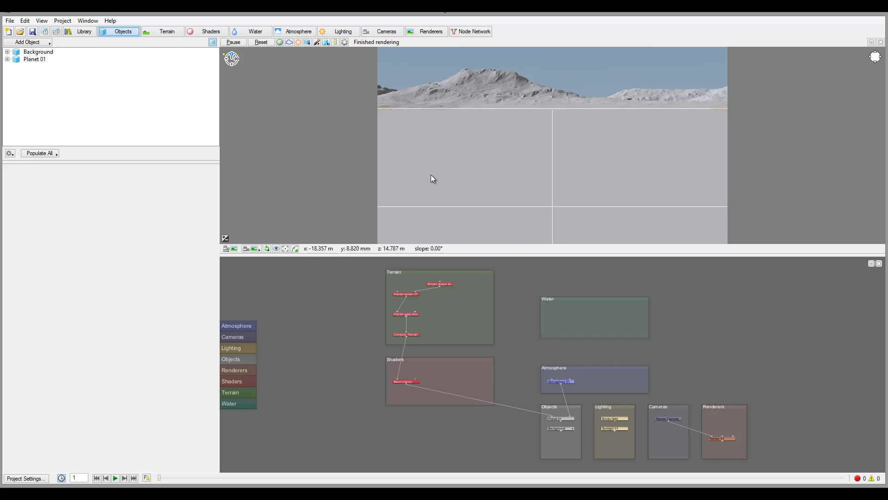
click(448, 325)
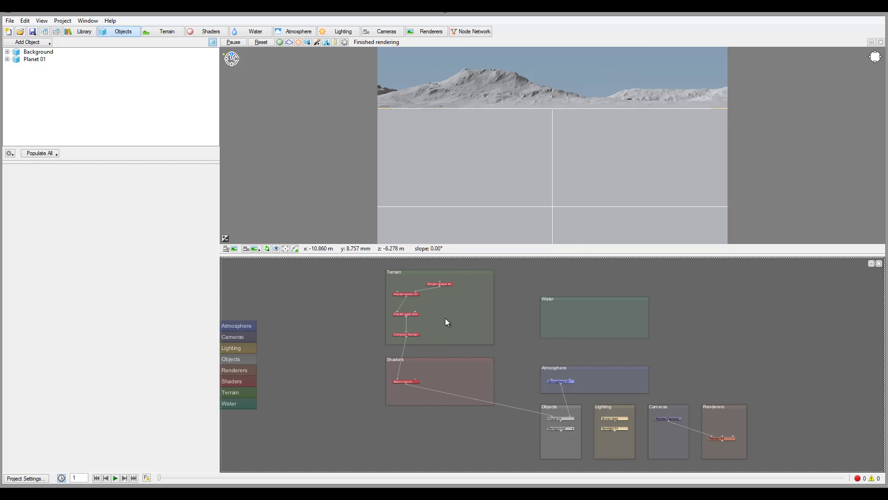
scroll(446, 320, up, 4)
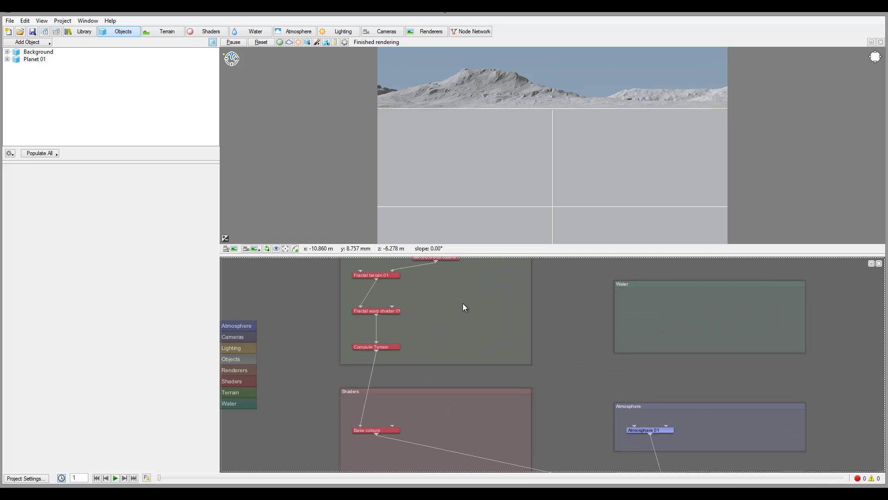
middle_drag(465, 307, 495, 370)
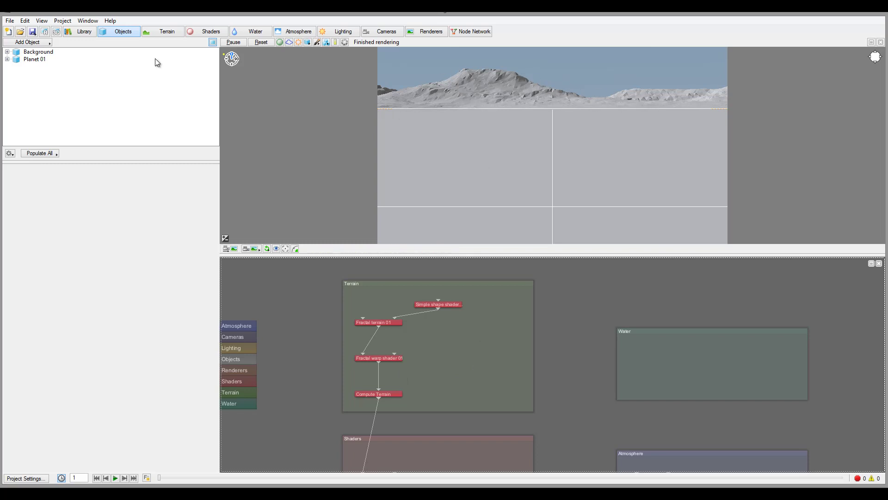
Step: In the terrain list, check Fractal warp shader 01, then view Fractal terrain 01 (seed 119, feature scale 5000)
click(163, 33)
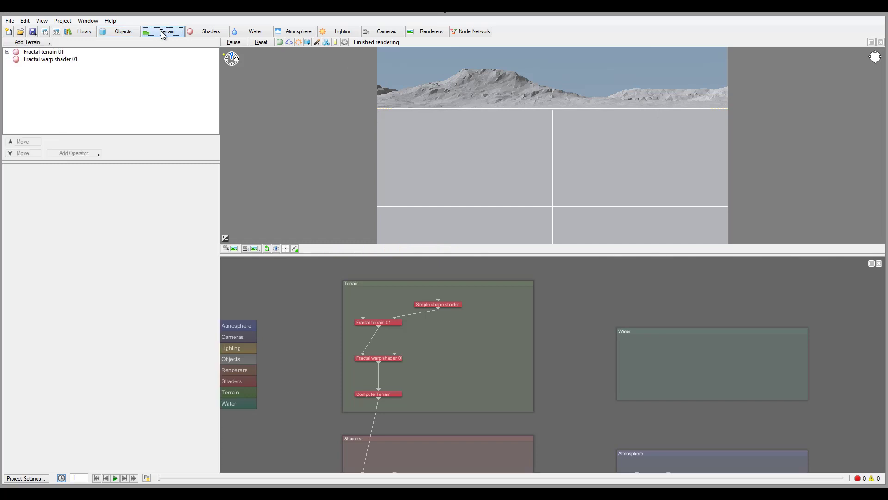
click(51, 59)
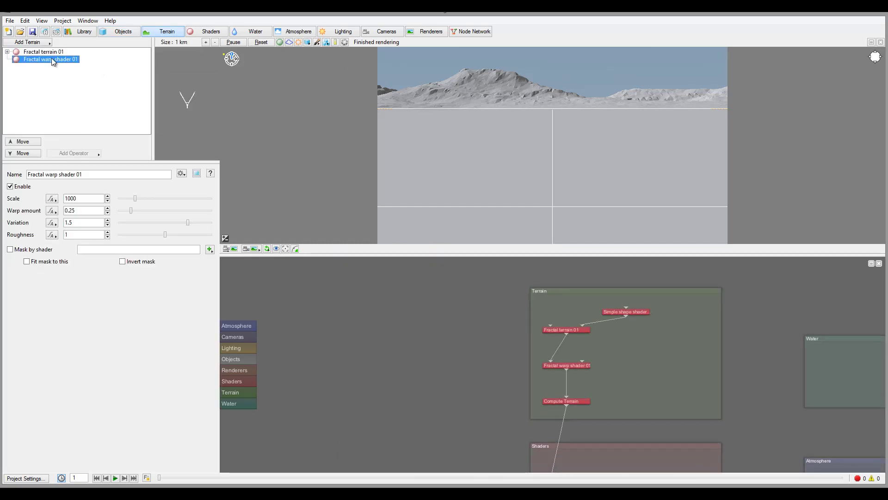
key(Up)
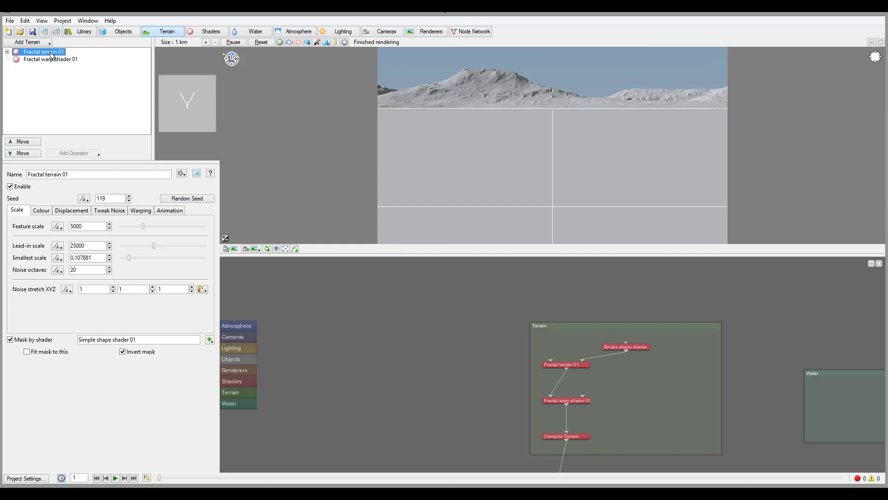
Step: Delete Fractal terrain 01 and Fractal warp shader 01 from the terrain list
key(Delete)
key(Down)
key(Delete)
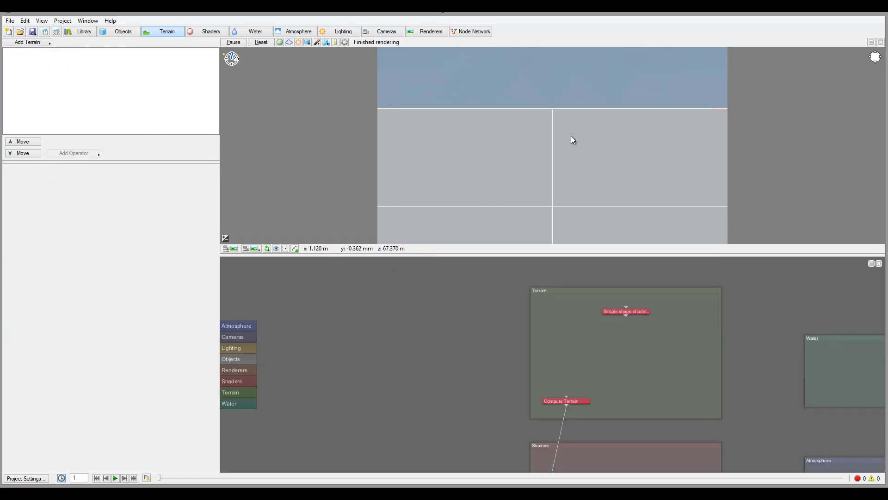
Step: Orbit and tilt the preview camera to look over the bare planet sphere
click(549, 134)
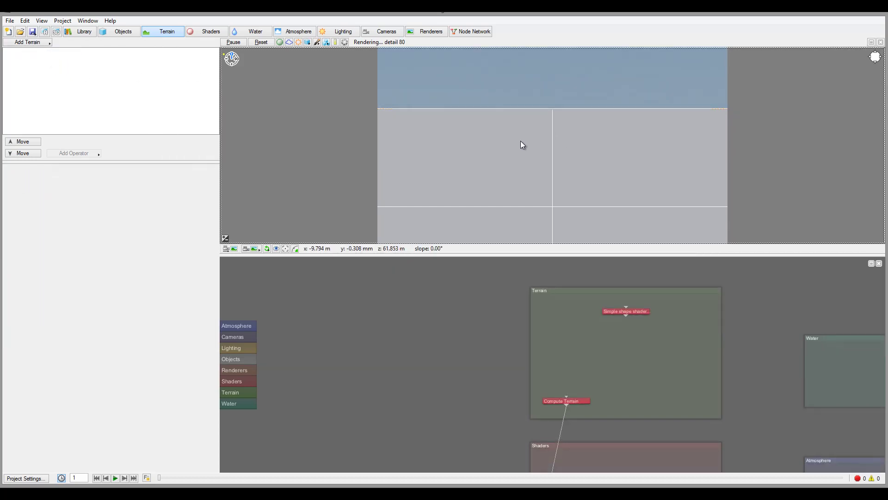
drag(541, 178, 641, 165)
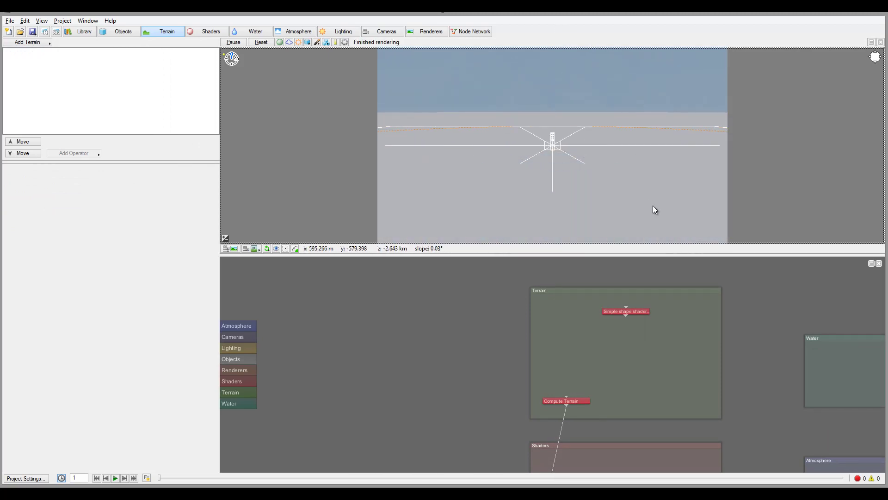
drag(654, 208, 608, 92)
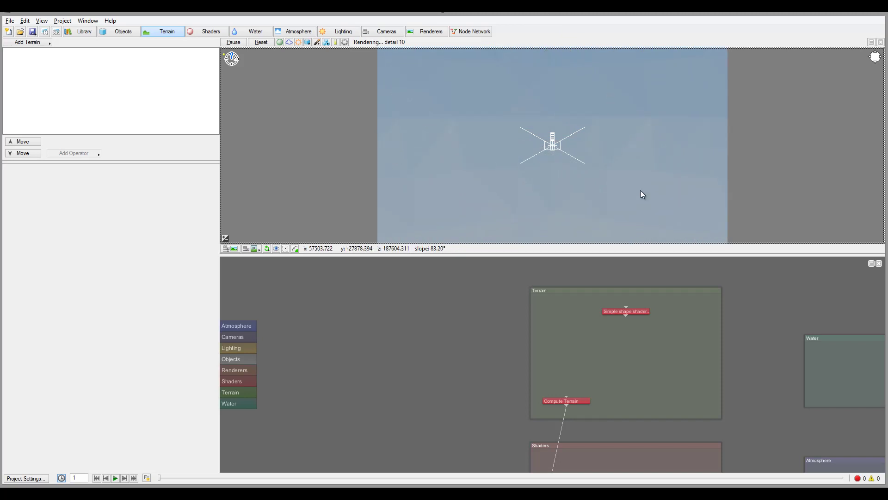
drag(615, 140, 577, 169)
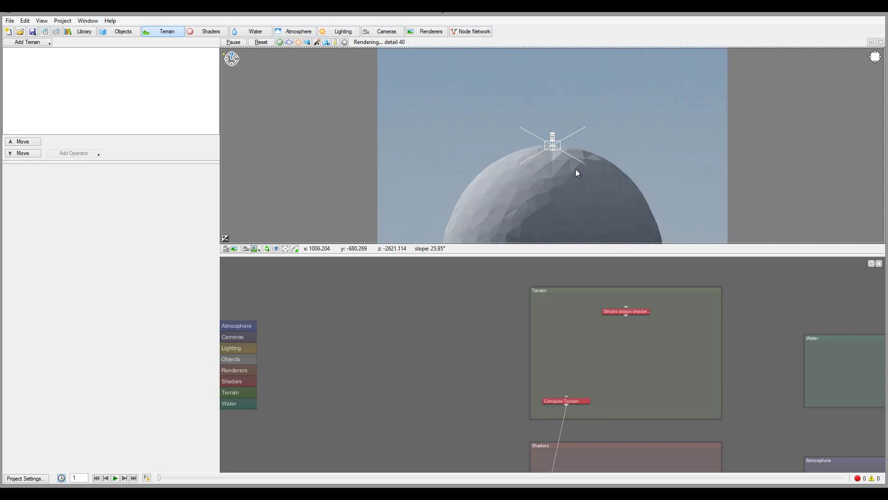
drag(502, 191, 571, 192)
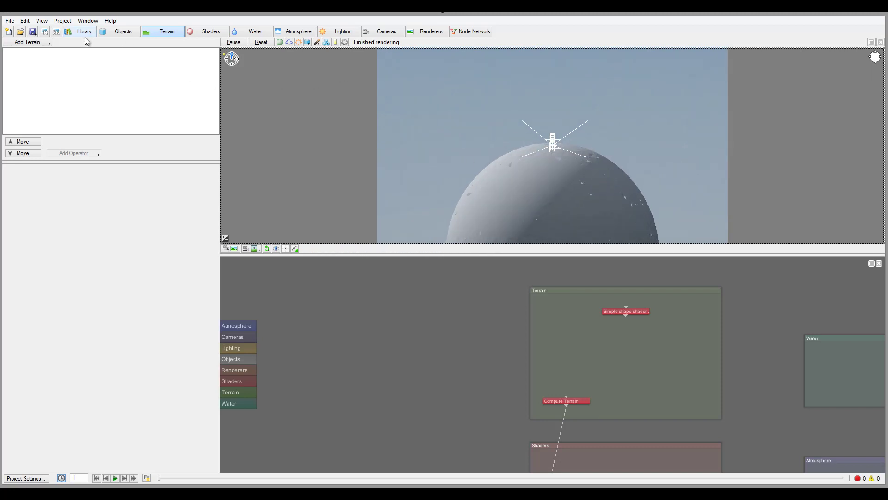
Step: Inspect Planet 01's settings (Base colours, Atmosphere 01) and pan to the Objects, Lighting and Cameras nodes
click(121, 32)
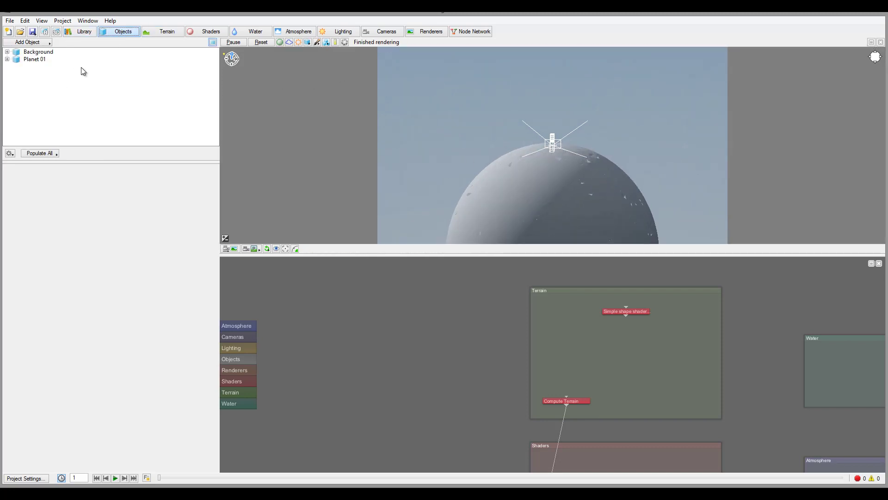
click(34, 60)
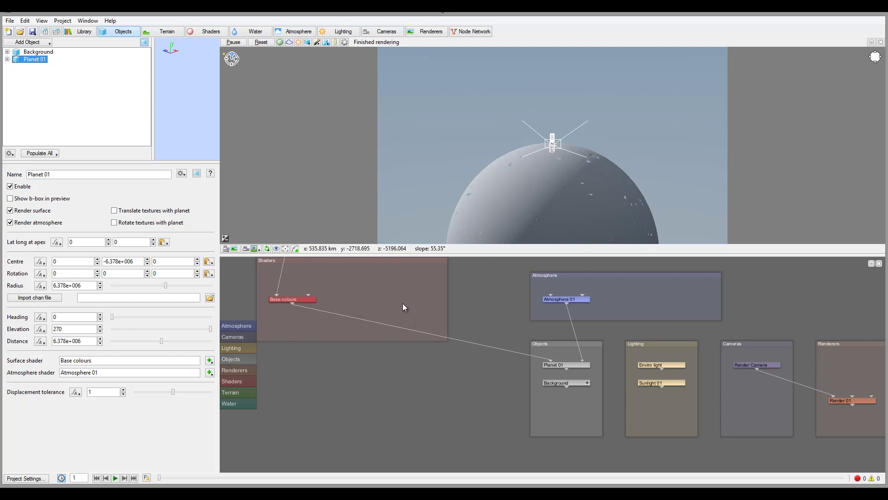
drag(402, 299, 461, 396)
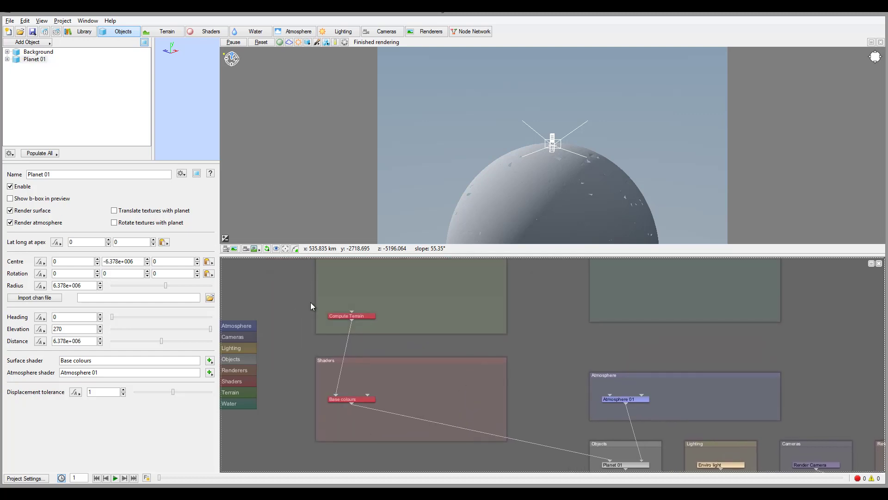
drag(508, 331, 491, 262)
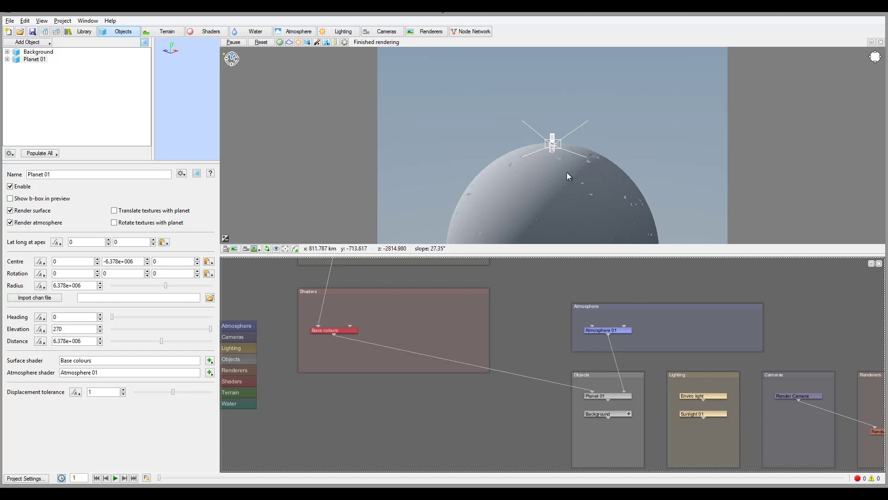
key(alt)
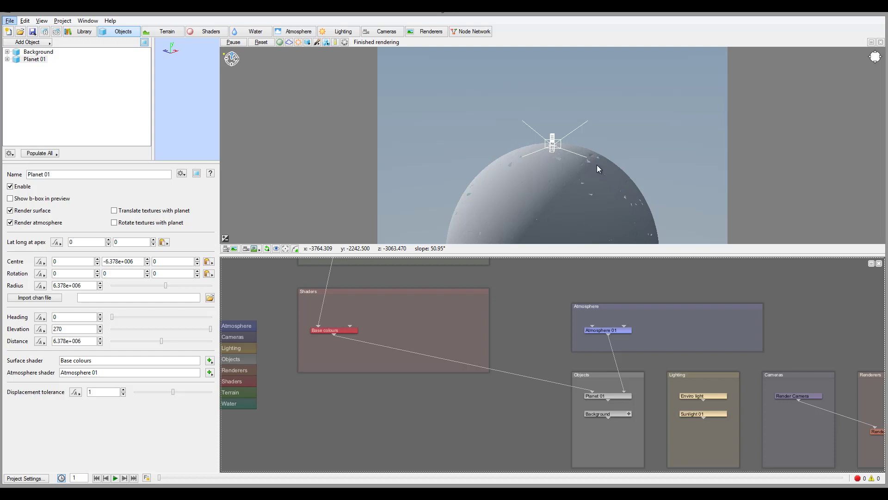
Step: Confirm resetting the 3D preview to its default ground-level view and return to the empty terrain list
click(261, 44)
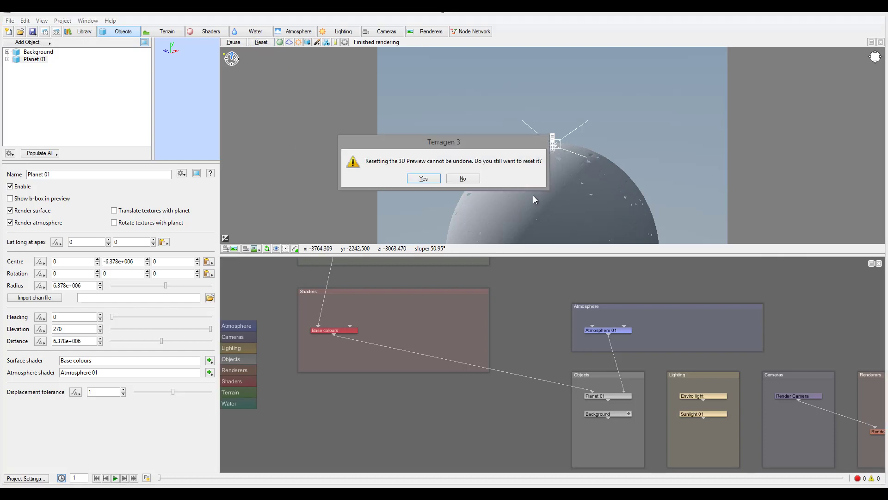
click(418, 179)
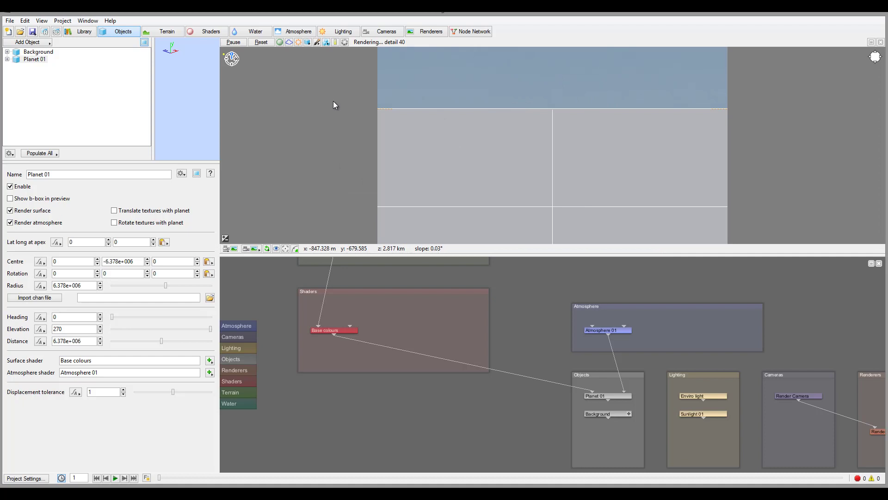
click(167, 32)
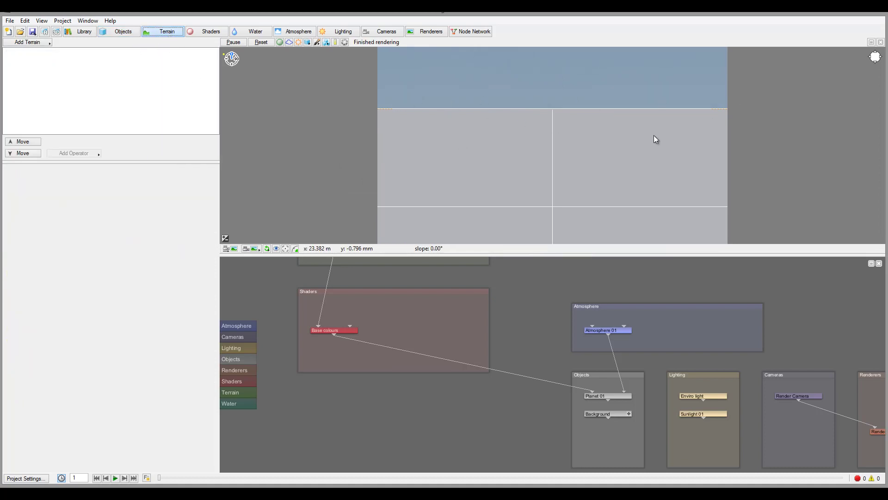
Step: Browse the Add Terrain menu's Displacement and Transform/Warp shader options to add a Heightfield load terrain
click(41, 45)
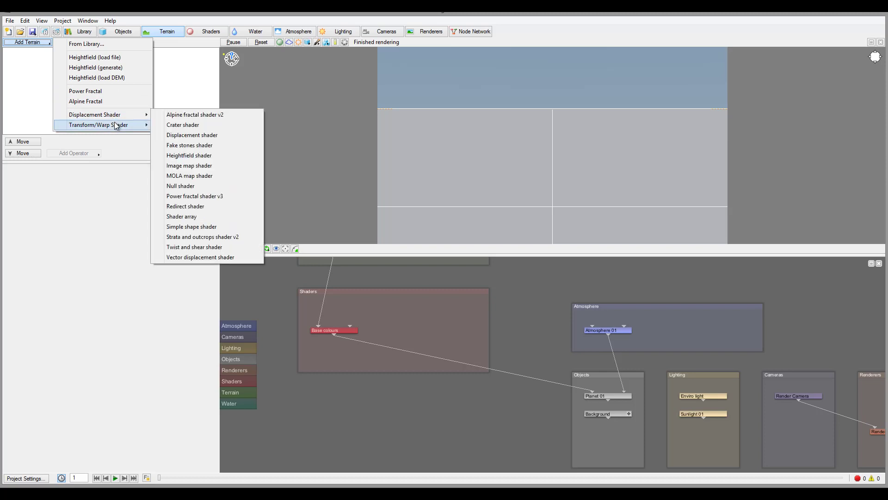
mouse_move(116, 116)
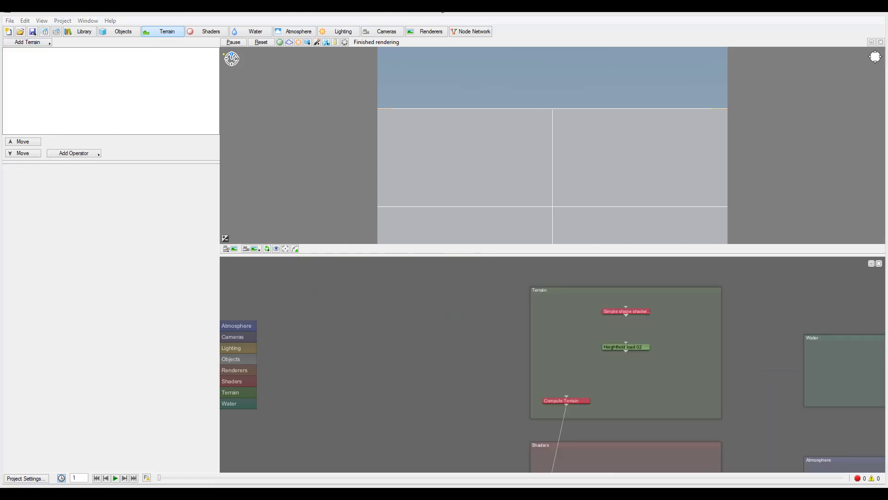
Step: Load height.ter from the WorldMachine folder using the Terragen Heightfield Files (*.ter) filter
click(34, 41)
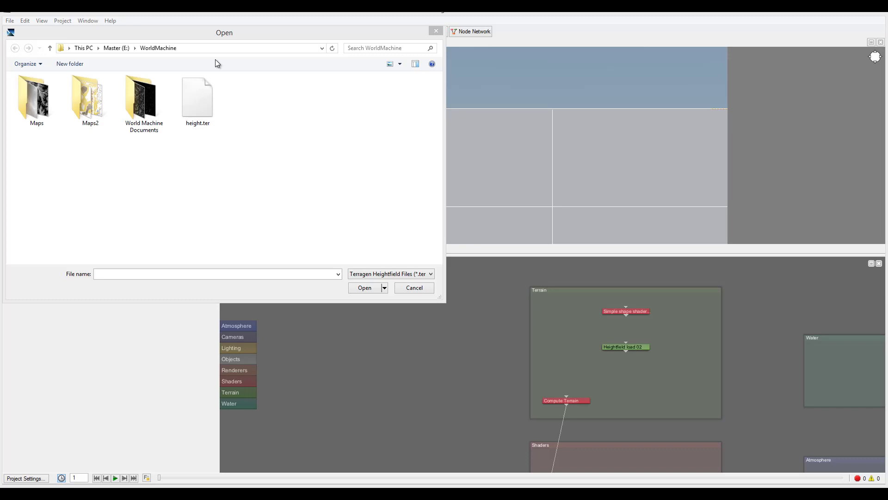
drag(185, 36, 289, 62)
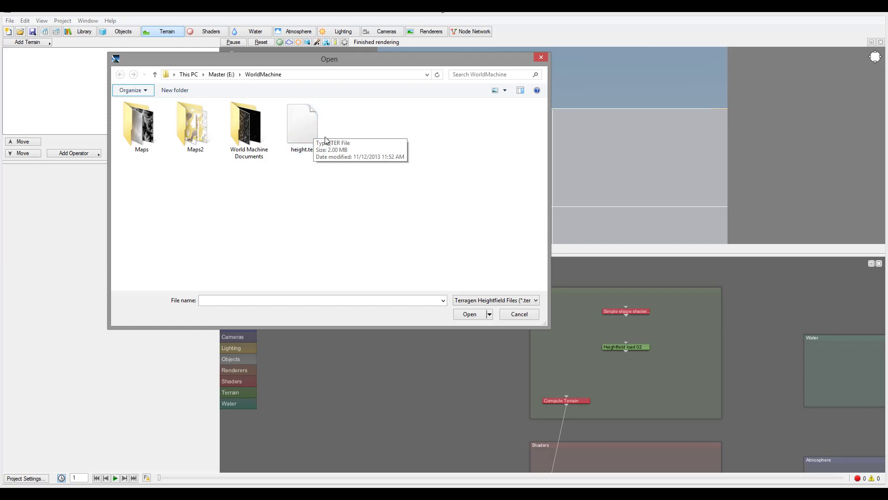
click(307, 136)
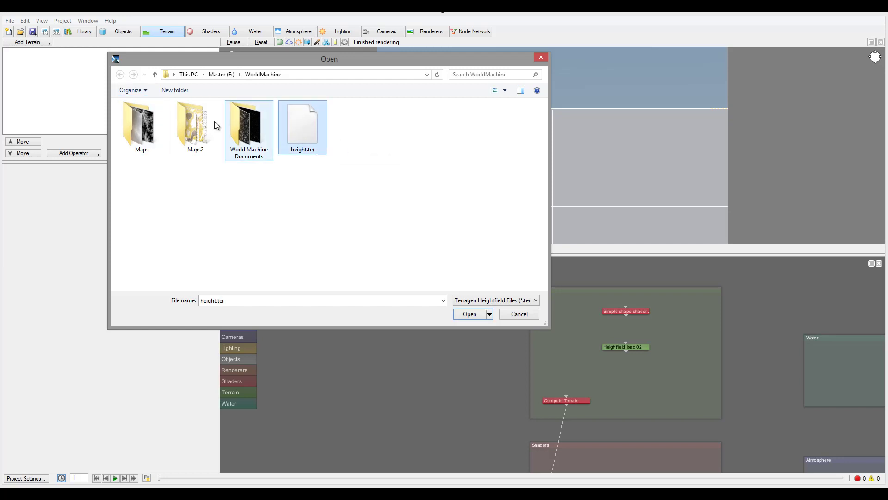
double_click(141, 136)
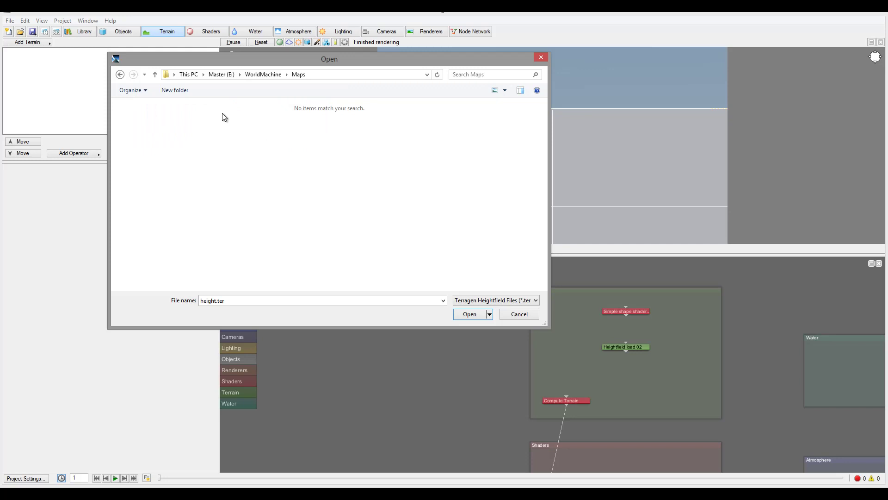
click(510, 301)
click(514, 323)
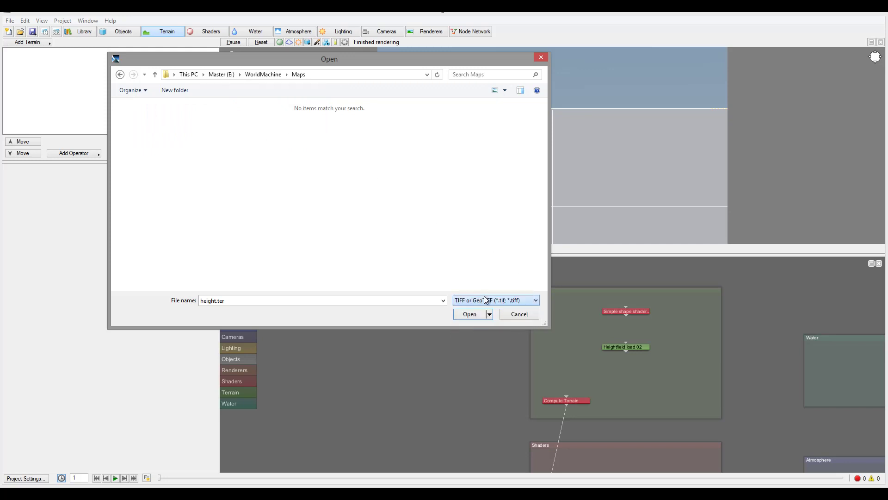
mouse_move(548, 112)
mouse_down()
mouse_move(549, 165)
mouse_move(545, 110)
mouse_up()
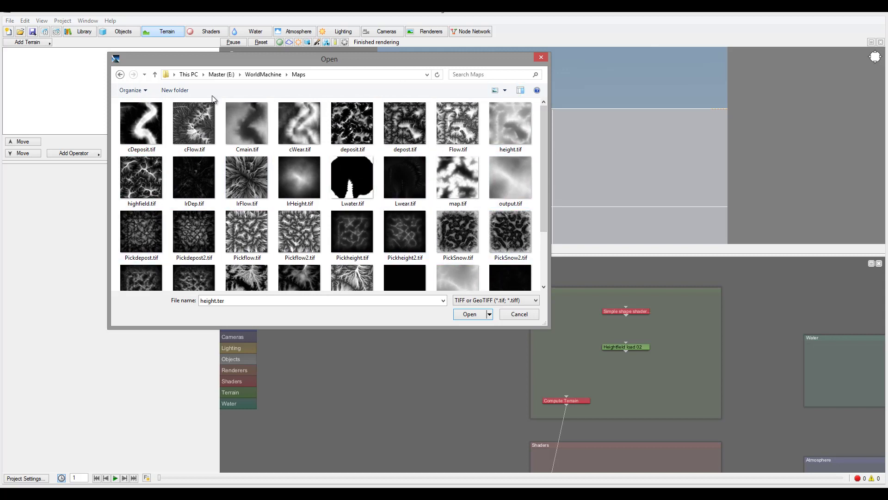
click(266, 75)
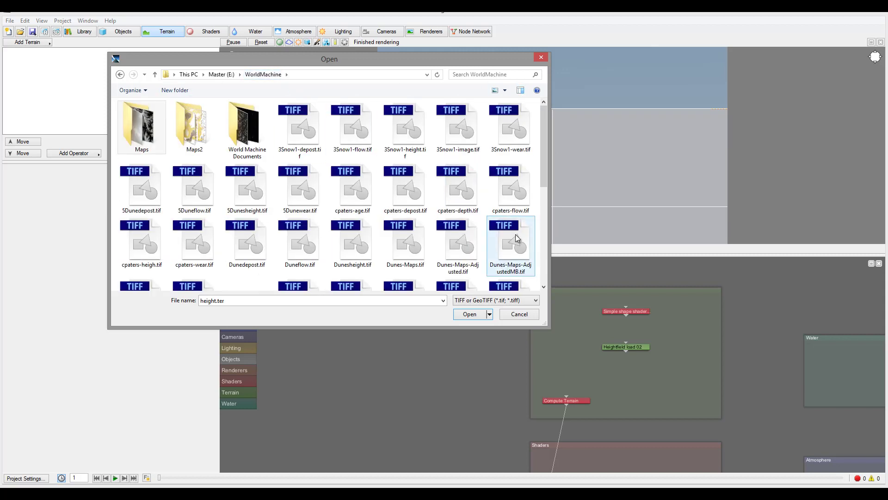
click(509, 300)
click(491, 309)
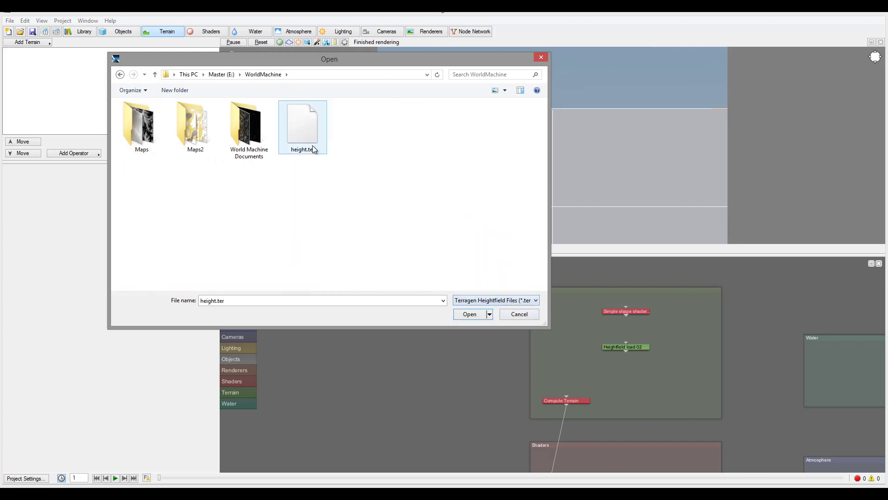
click(476, 314)
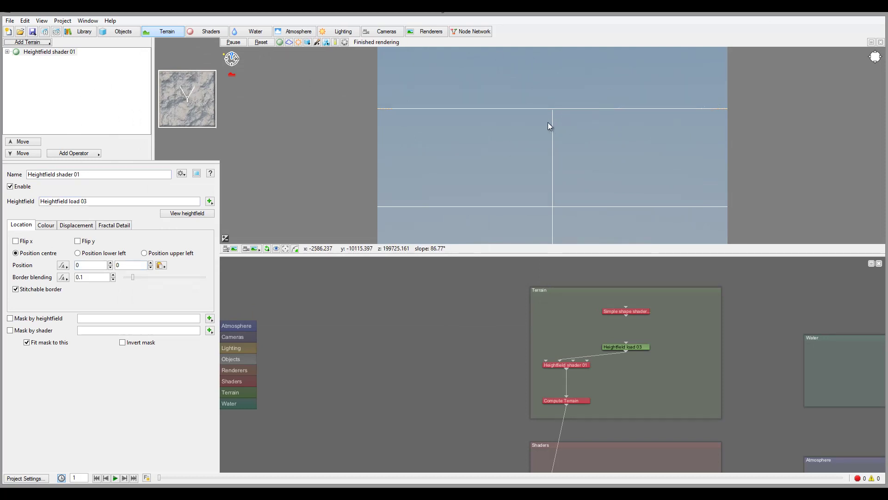
Step: Orbit and pull back the preview until the whole height.ter mountain block is visible
drag(546, 166, 586, 222)
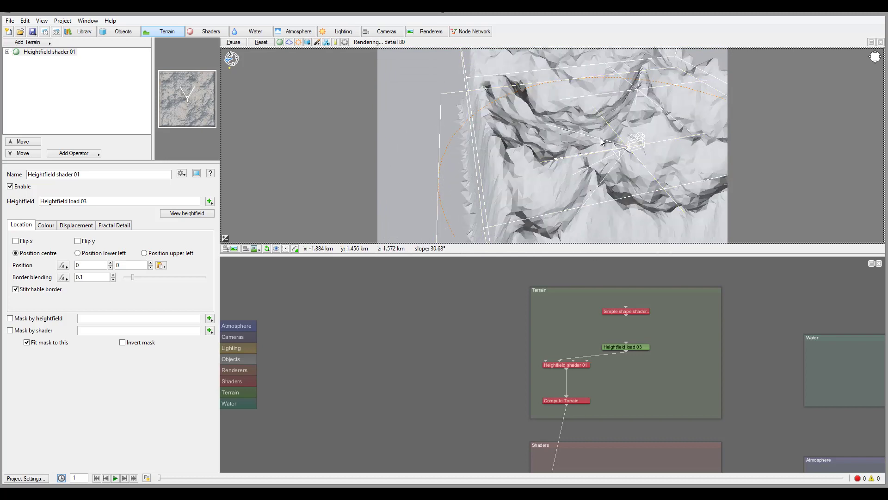
drag(630, 138, 719, 178)
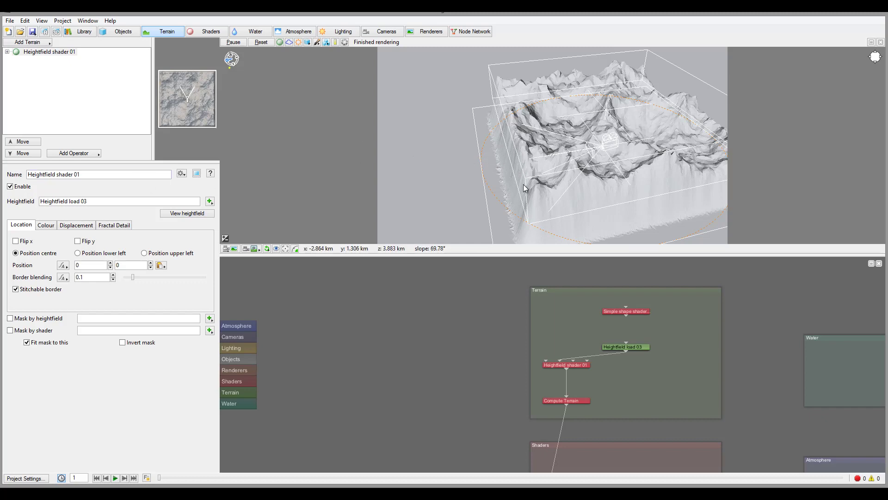
middle_drag(523, 185, 505, 159)
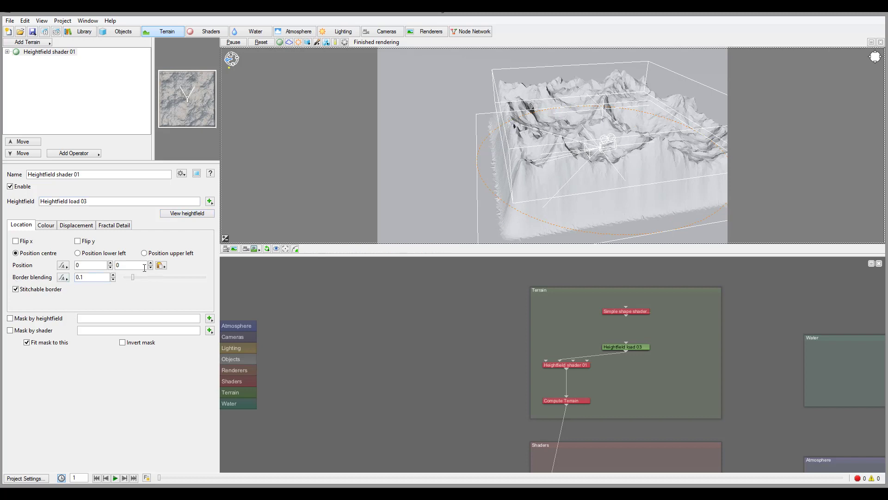
Step: Turn off Stitchable border and set the heightfield's Border blending to 0.3875
drag(133, 276, 179, 277)
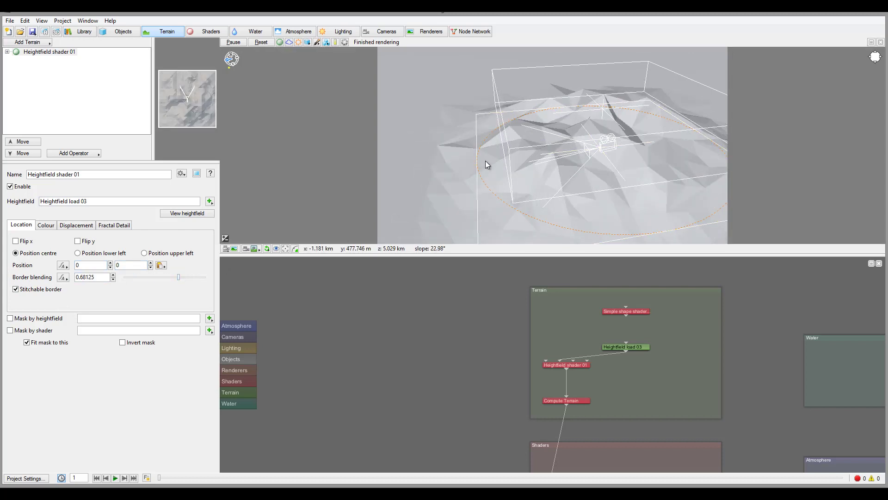
click(20, 290)
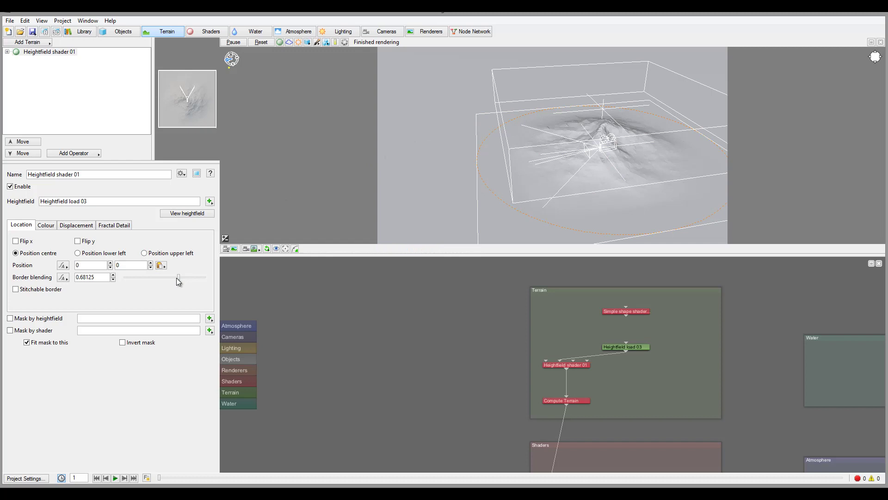
drag(178, 277, 144, 279)
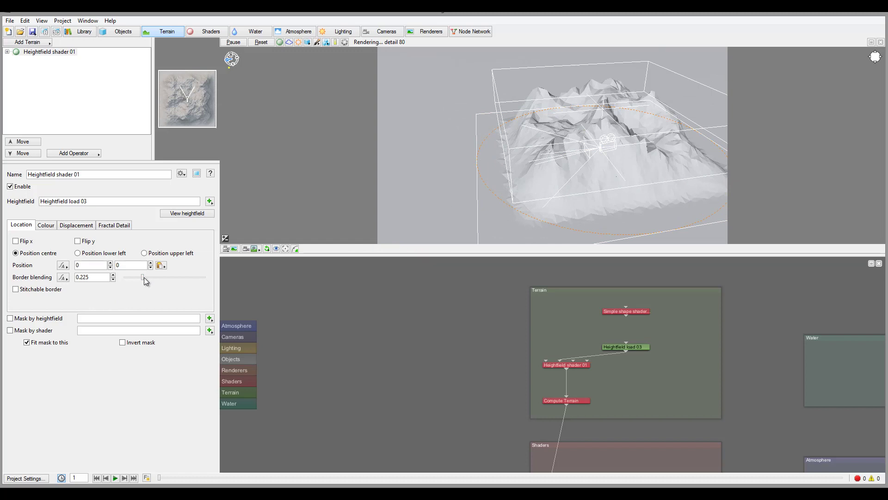
drag(143, 277, 156, 279)
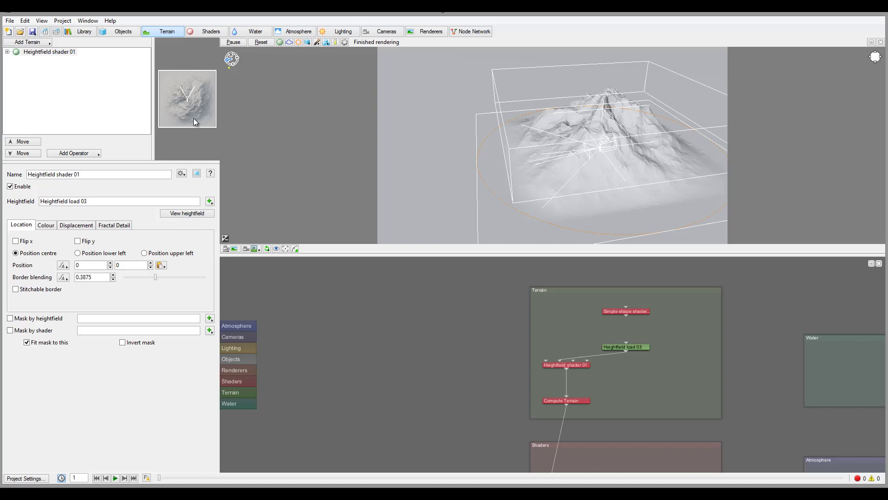
double_click(109, 174)
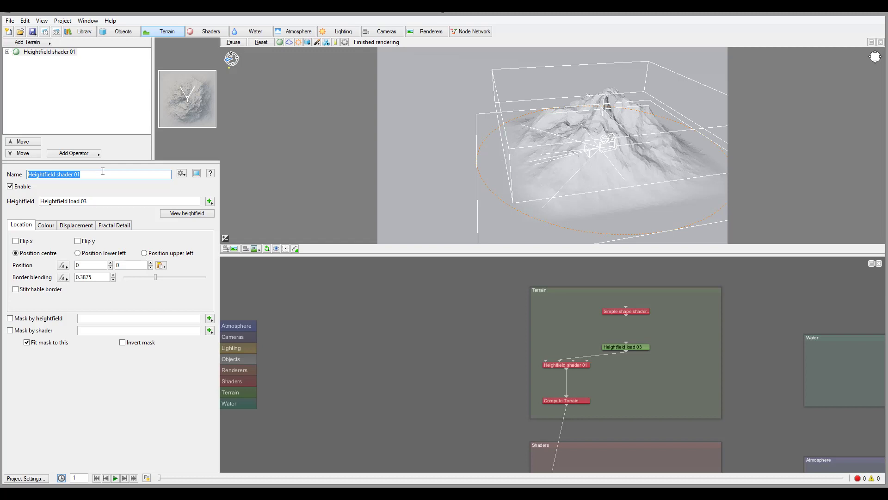
click(181, 173)
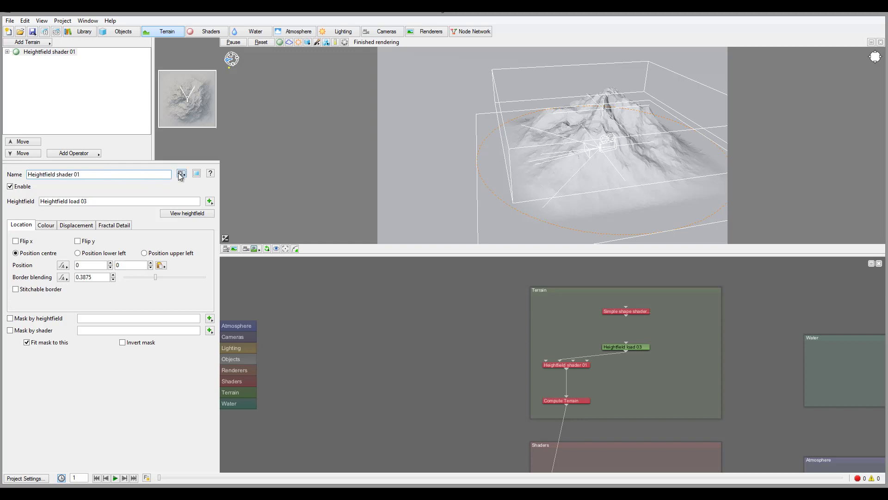
click(145, 187)
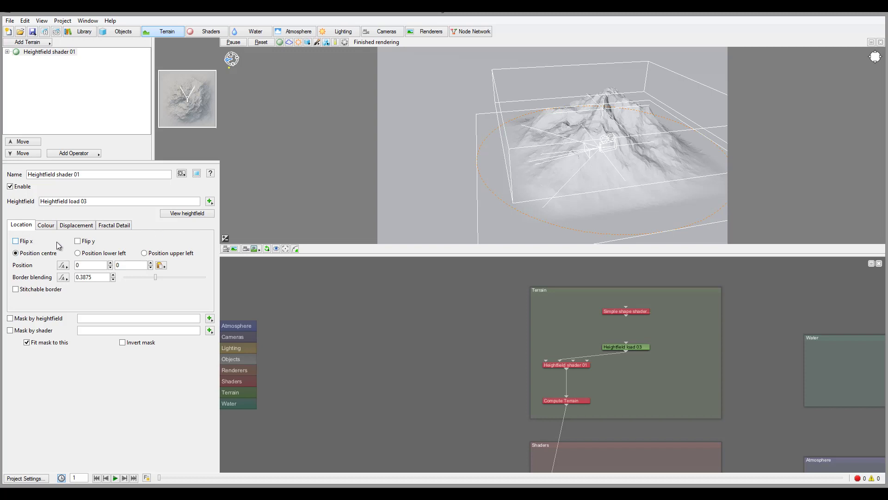
click(78, 241)
click(77, 241)
text(00)
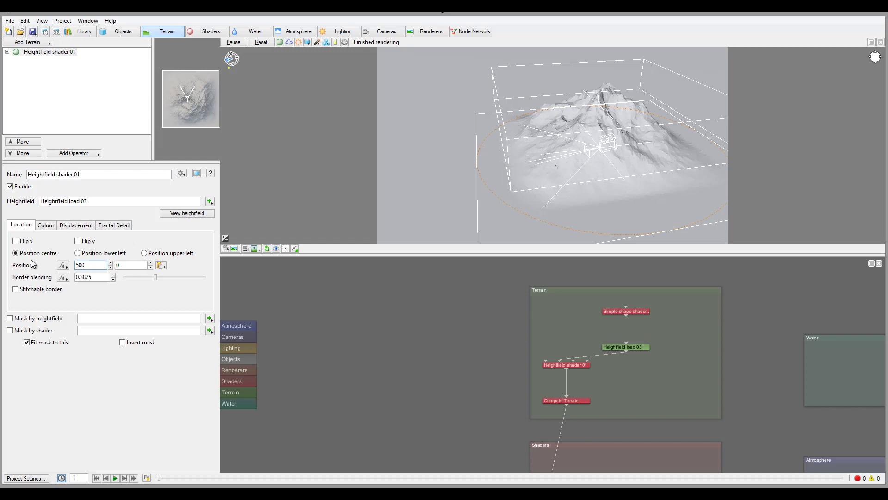
text(0)
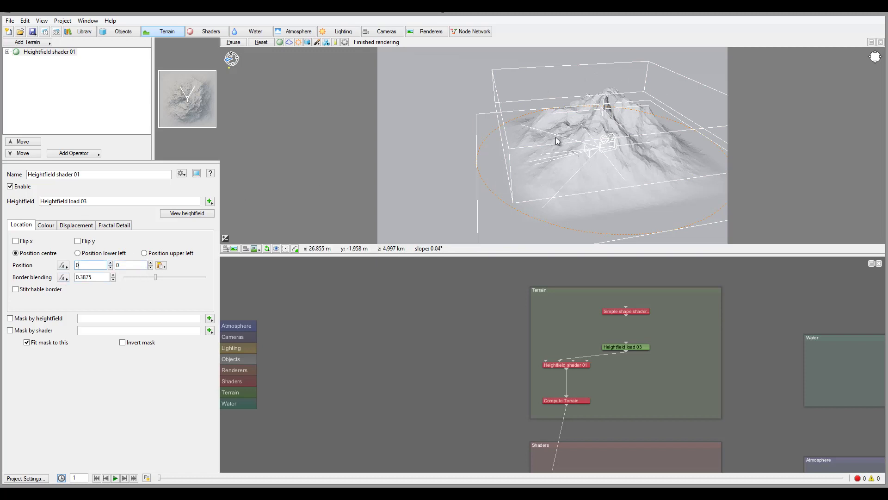
click(161, 265)
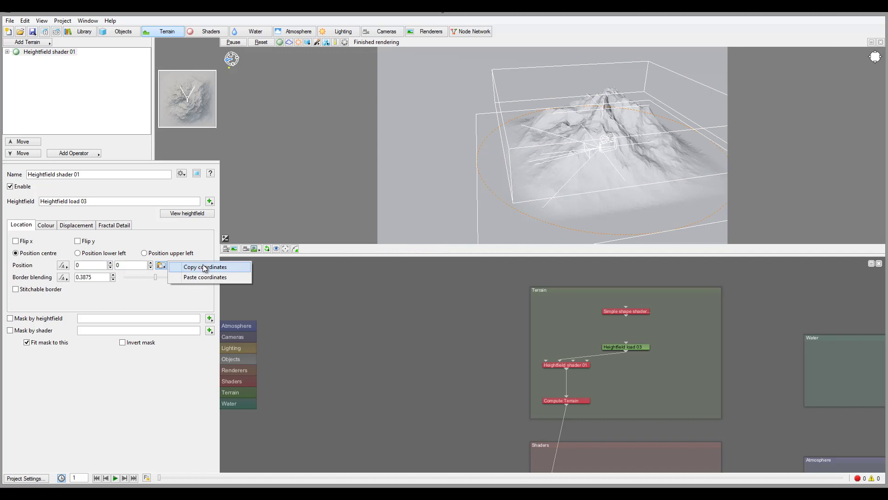
click(155, 298)
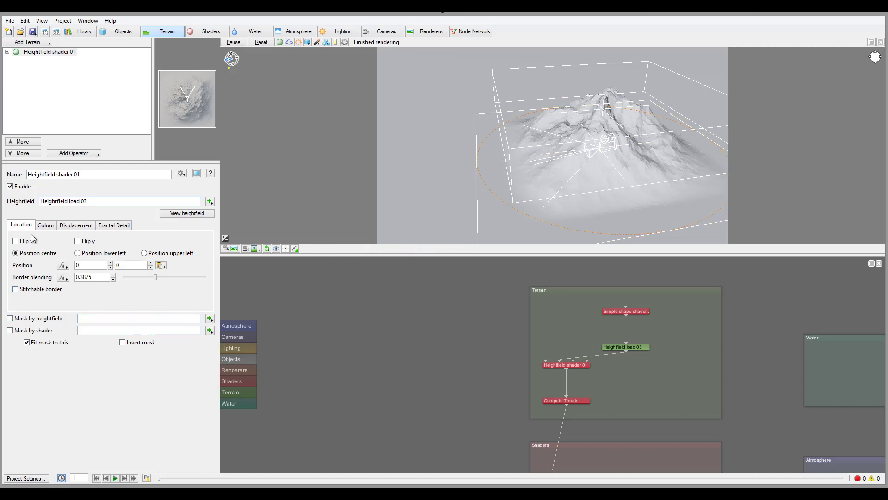
Step: Give Heightfield shader 01 a brown diffuse colour (0.4423), then view its Displacement settings
click(46, 225)
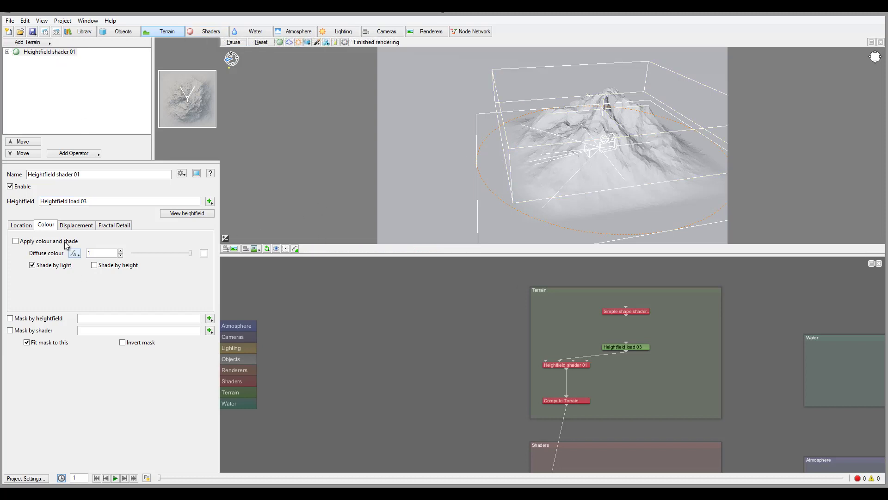
click(203, 253)
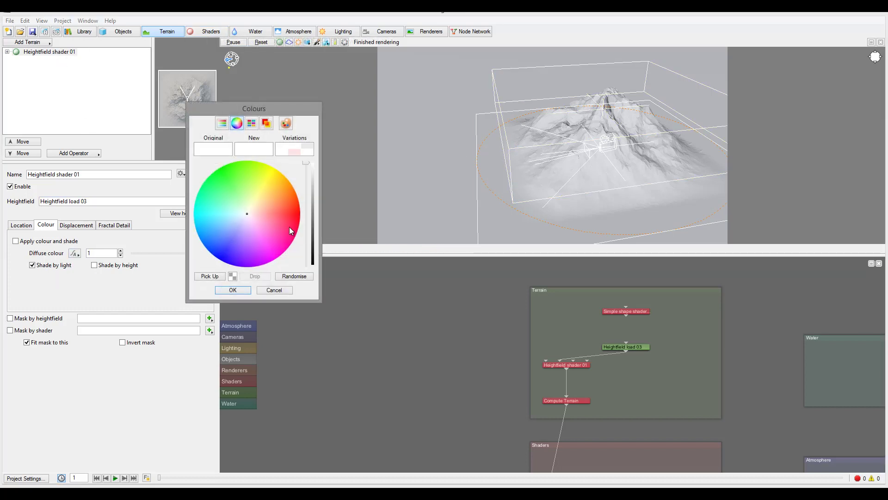
mouse_move(253, 213)
mouse_down()
mouse_move(272, 208)
mouse_move(260, 211)
mouse_up()
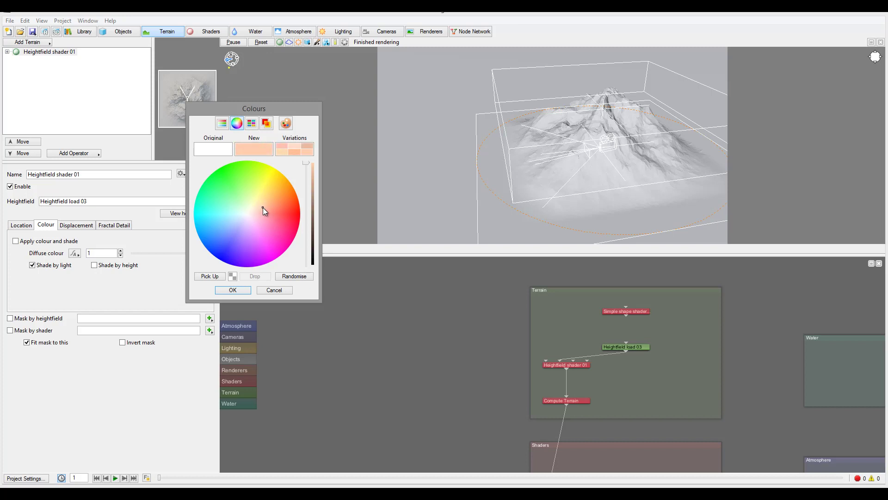
click(313, 194)
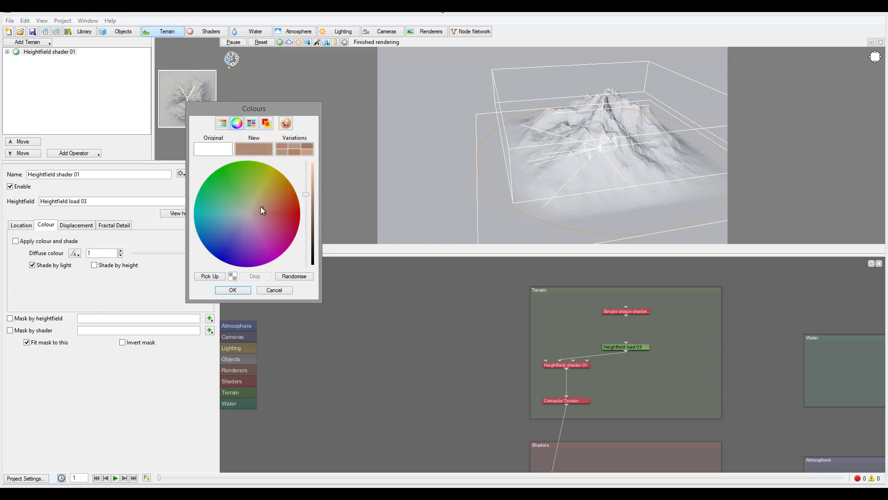
click(233, 290)
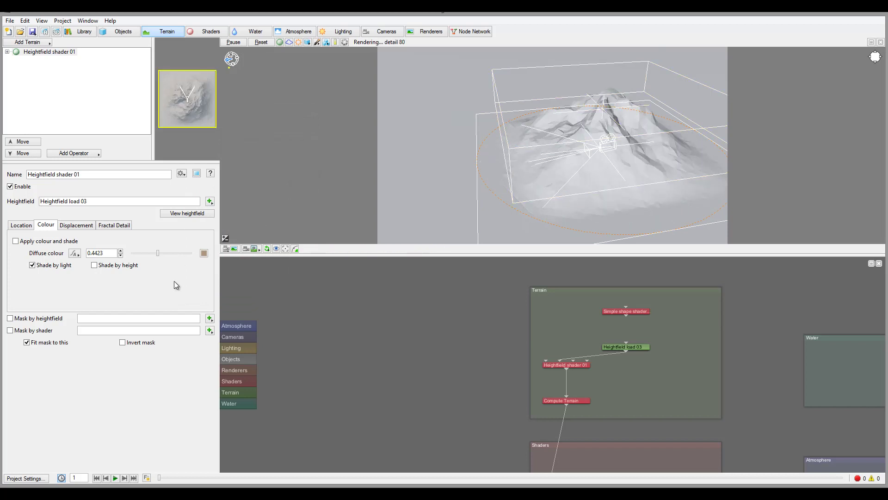
click(73, 225)
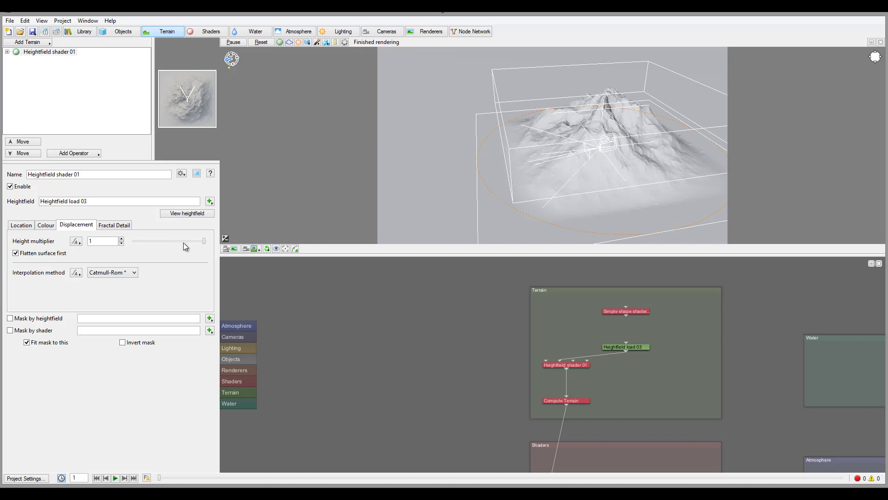
Step: Show Heightfield shader 01's Fractal Detail settings (amount 0.5, scale adjust 4) and move close over the dark ridge
click(110, 226)
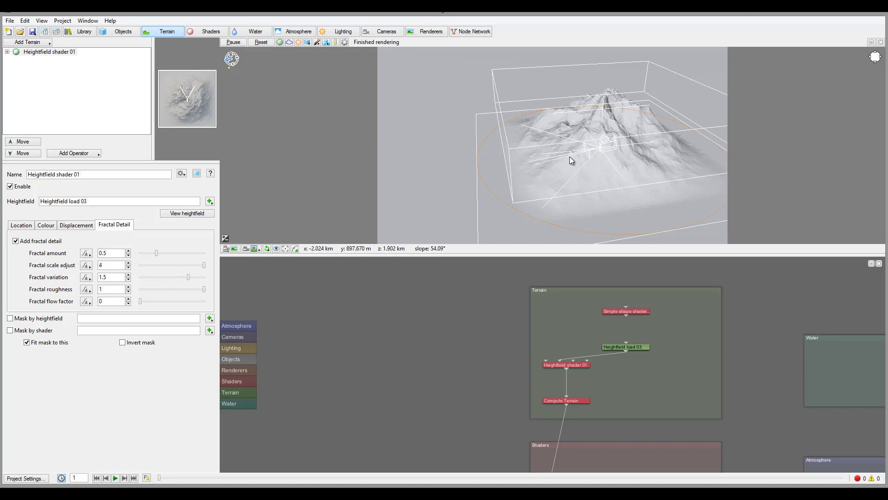
drag(570, 156, 603, 161)
scroll(601, 161, down, 8)
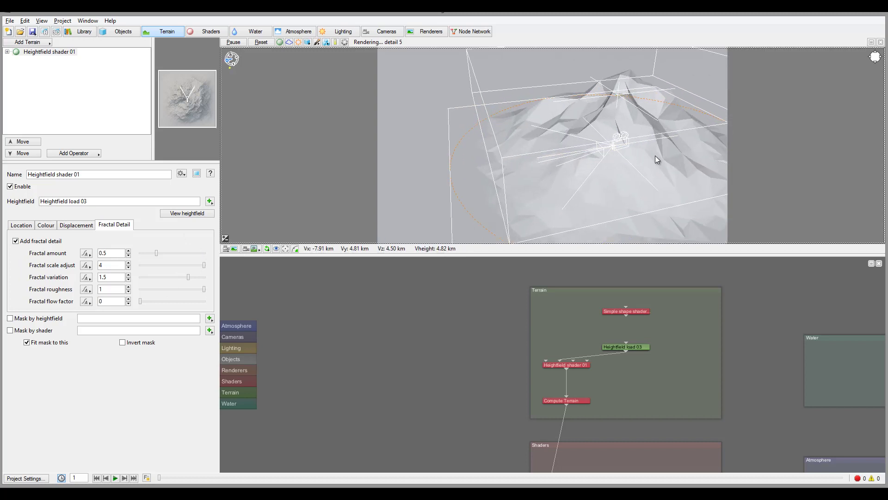
scroll(555, 153, down, 5)
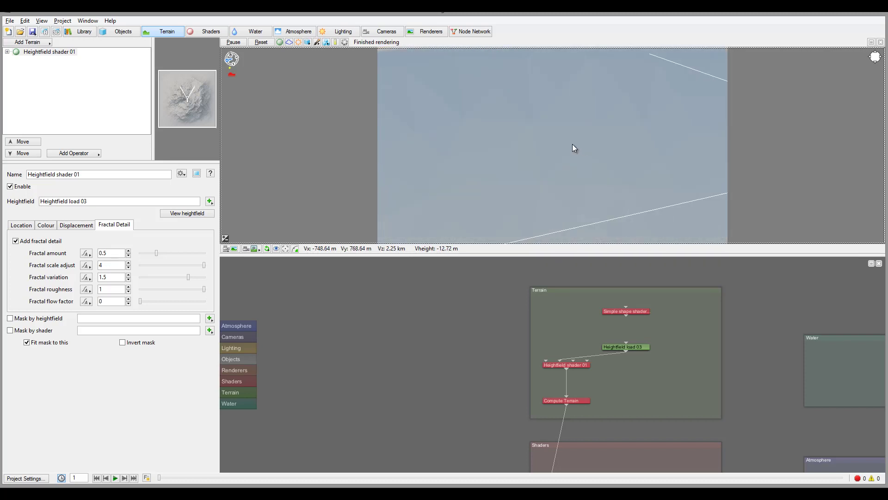
mouse_move(533, 149)
mouse_down()
mouse_move(499, 153)
mouse_move(550, 151)
mouse_up()
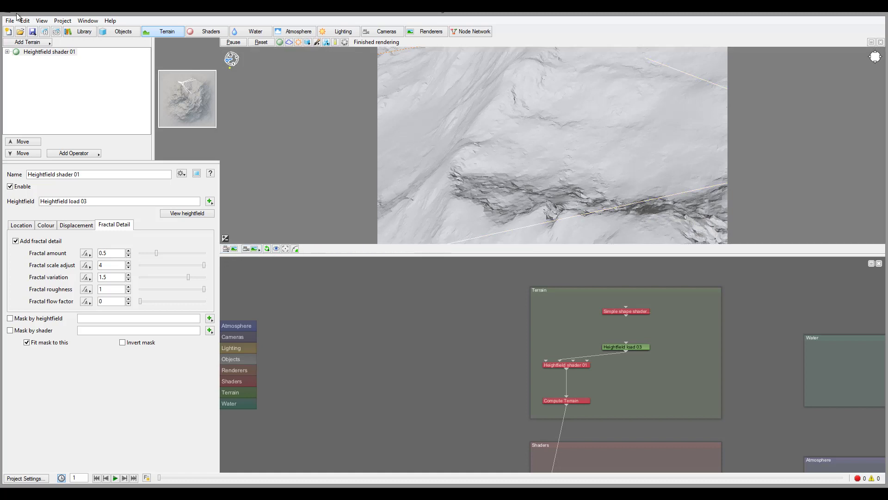
Step: Render a test image of the fractal-roughened close-up terrain, close the Render View, then fly closer
click(45, 32)
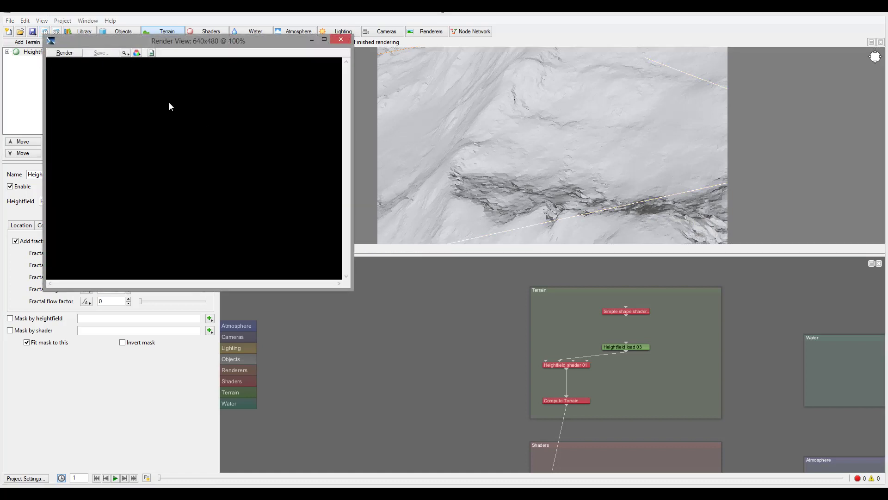
click(66, 53)
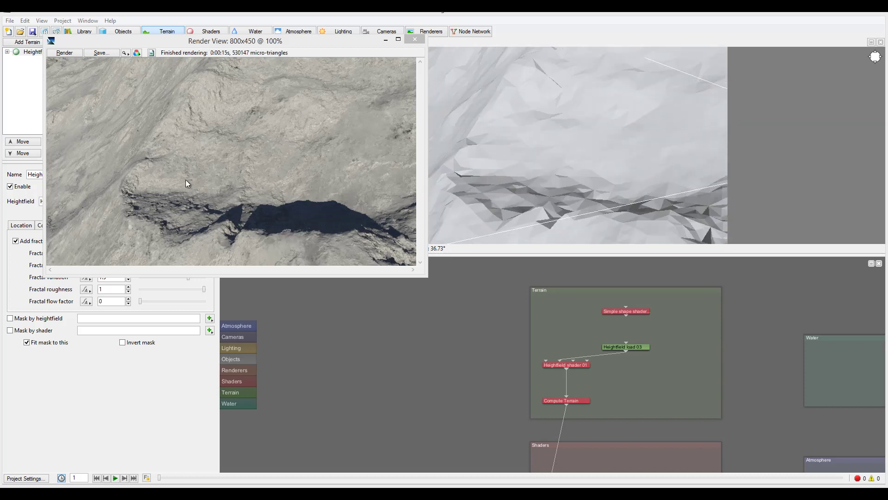
click(415, 39)
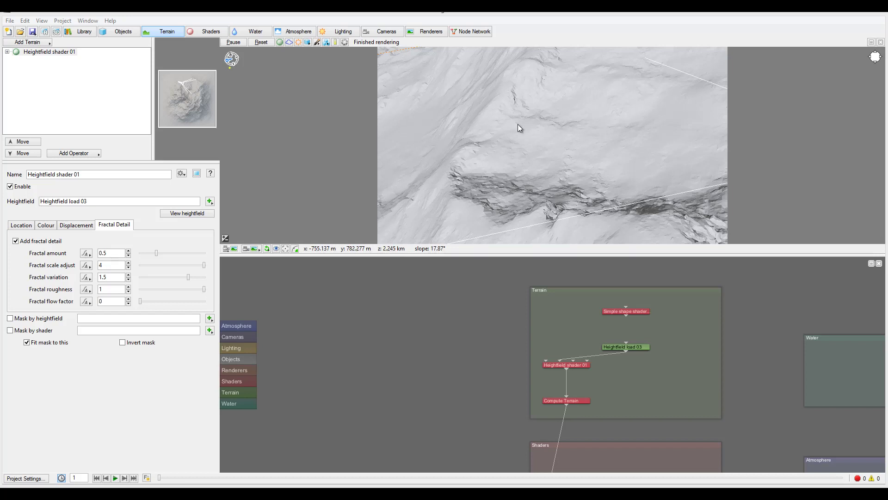
drag(511, 138, 551, 100)
Step: Select Heightfield shader 01, orbit out to frame the whole mountain, and list terrain types to add
drag(658, 131, 656, 83)
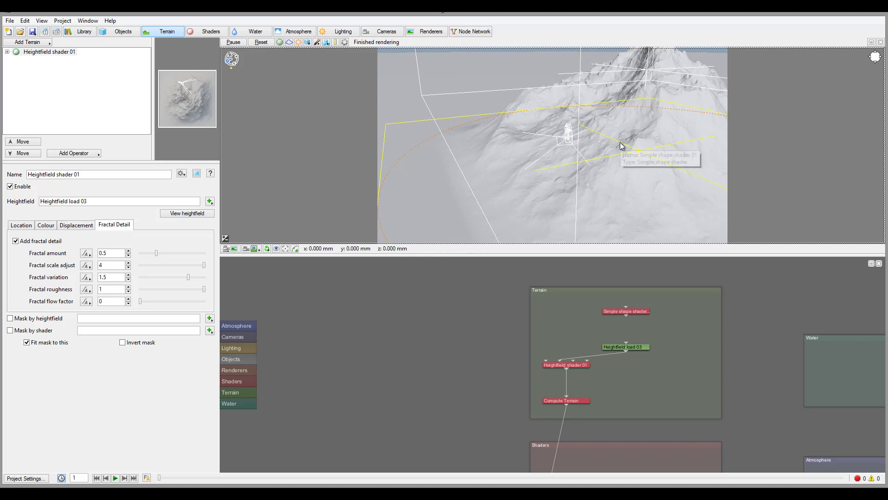
click(53, 53)
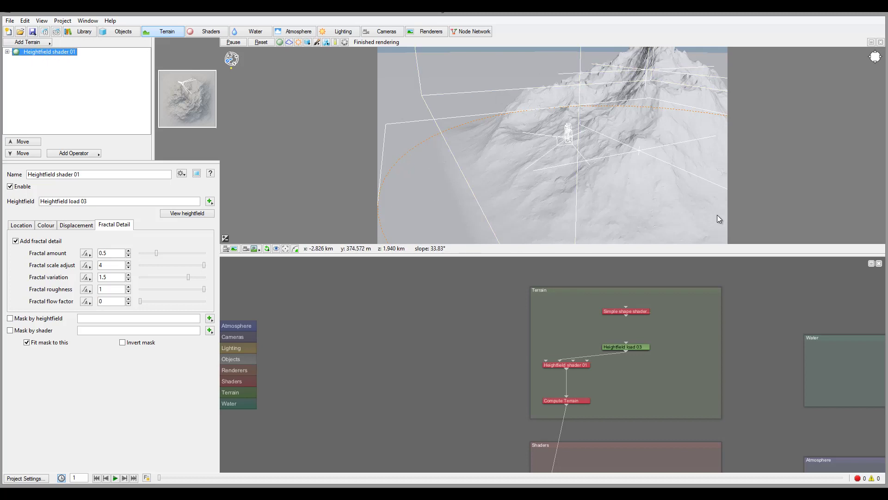
drag(627, 134, 478, 206)
drag(593, 133, 626, 105)
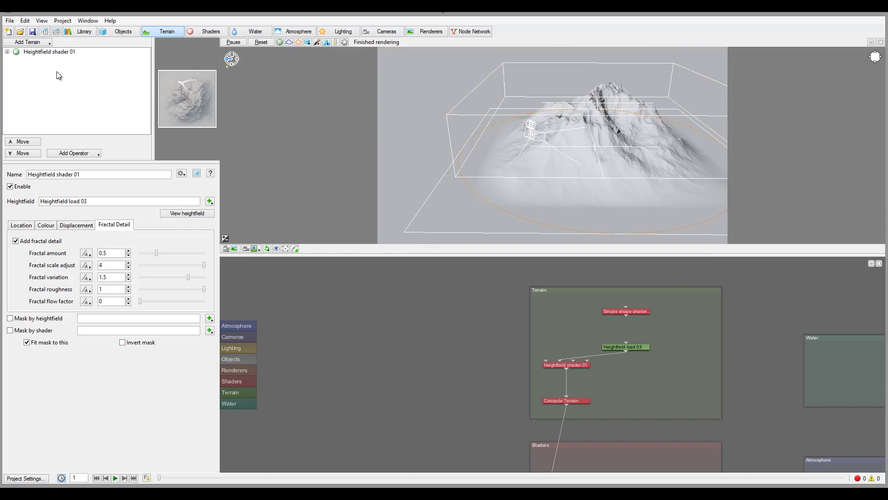
click(45, 43)
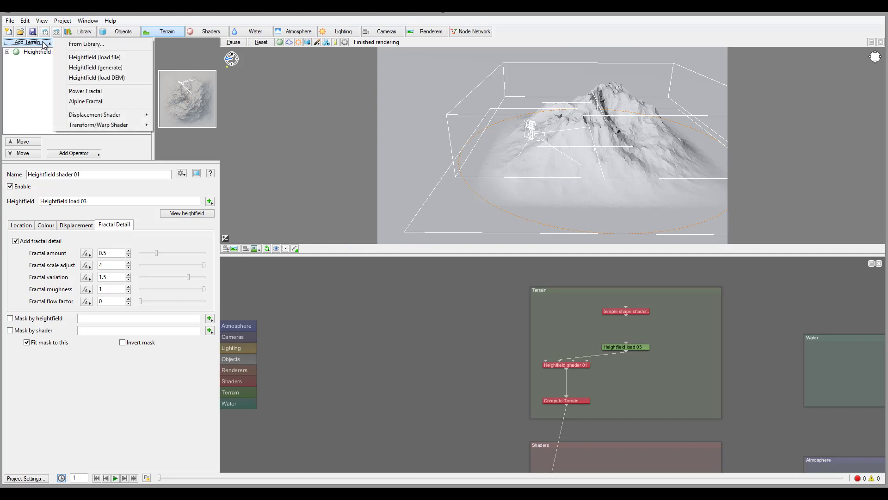
Step: Add Power Fractal terrain Fractal terrain 01, look over the new landscape, then reselect Heightfield shader 01
click(96, 94)
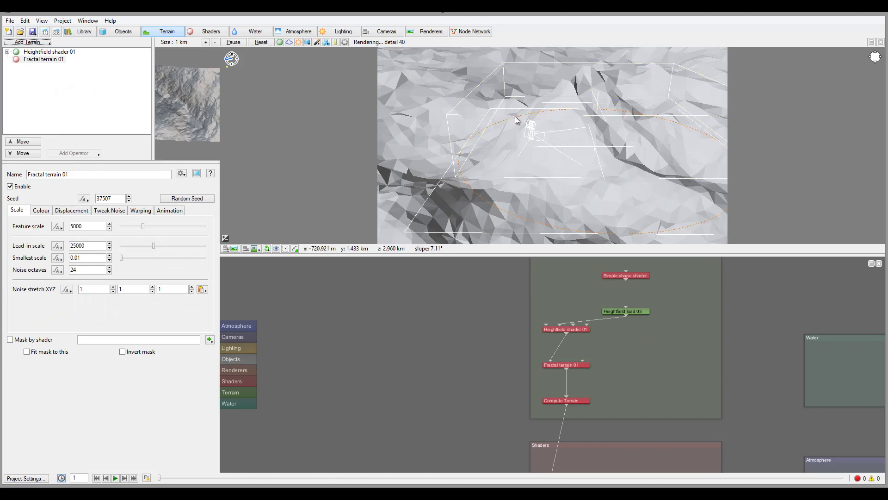
drag(516, 120, 432, 118)
drag(484, 106, 546, 93)
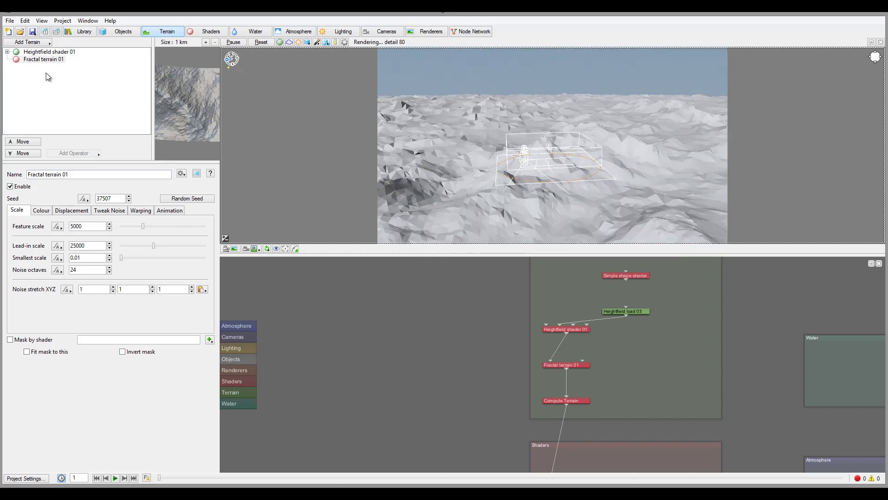
click(51, 54)
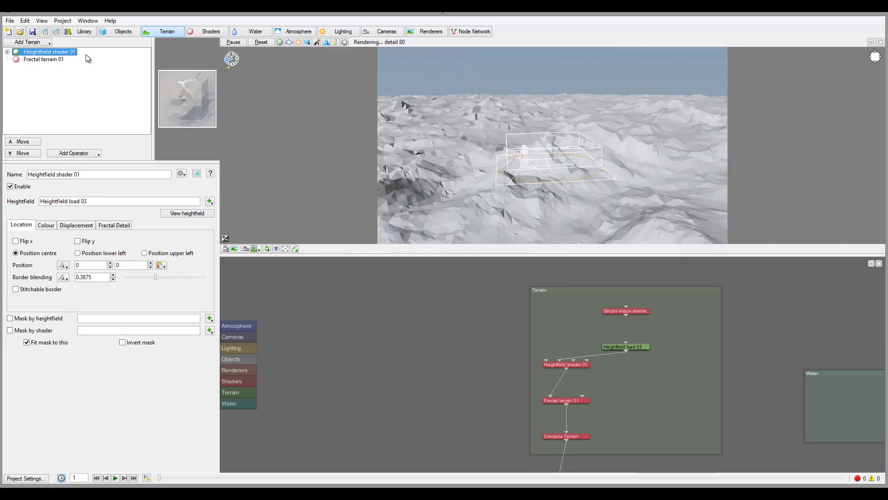
Step: Slide the heightfield's shape outline along one axis with the move handles
click(560, 167)
click(536, 168)
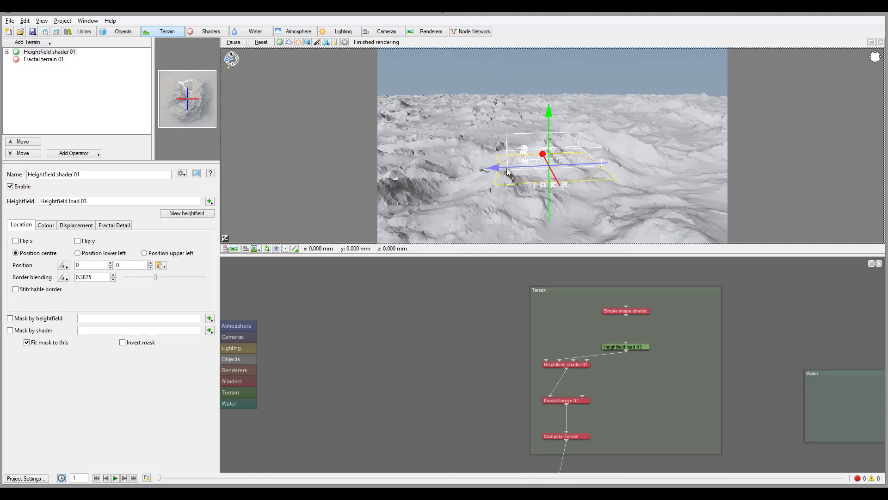
drag(507, 171, 435, 171)
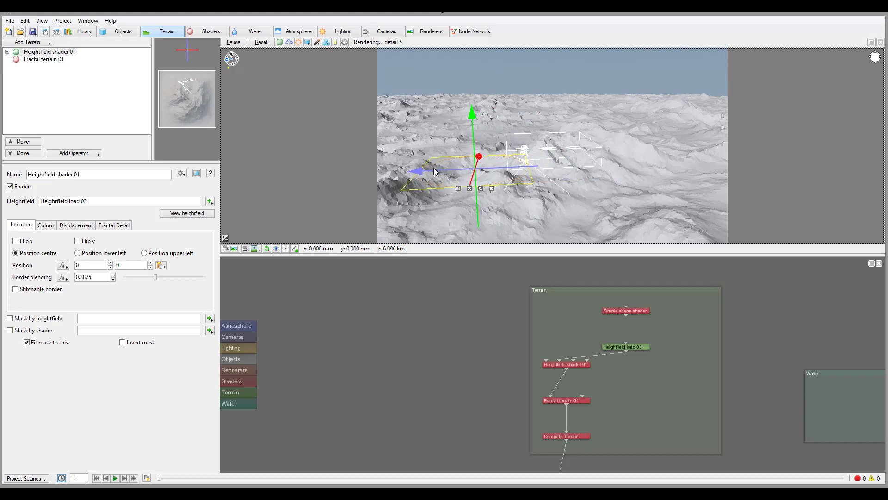
Step: Reselect Heightfield shader 01, orbit lower over the terrain, and drag Heightfield load 03 aside to reveal load 02
click(66, 52)
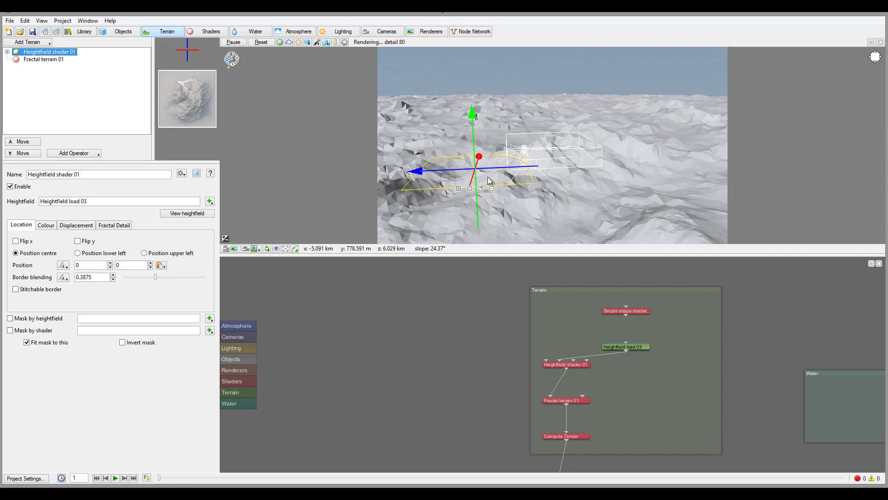
middle_drag(489, 181, 611, 186)
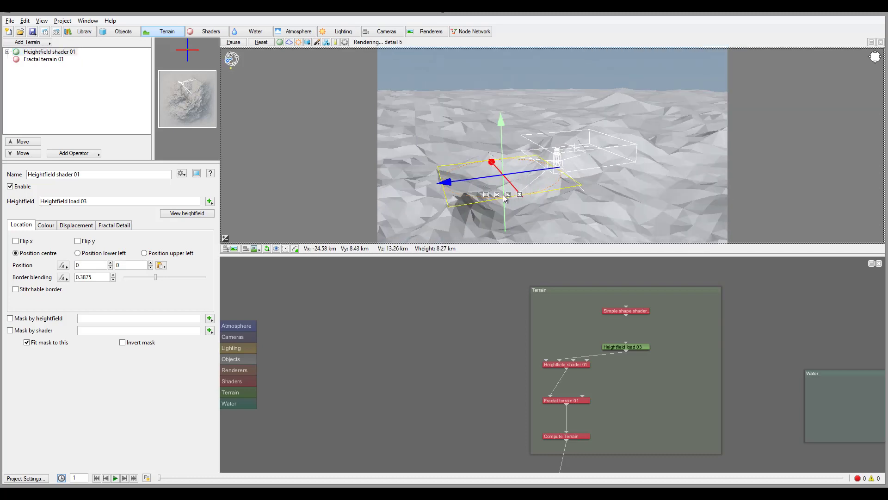
middle_drag(505, 198, 581, 206)
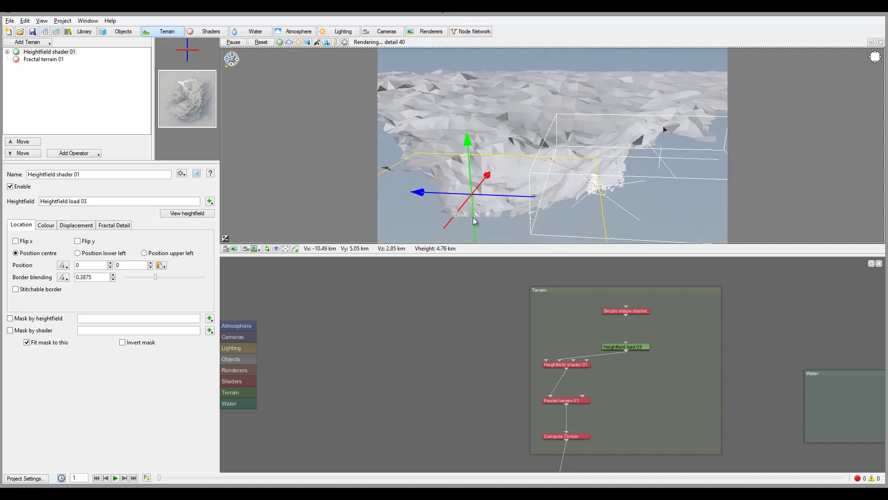
middle_drag(475, 221, 535, 193)
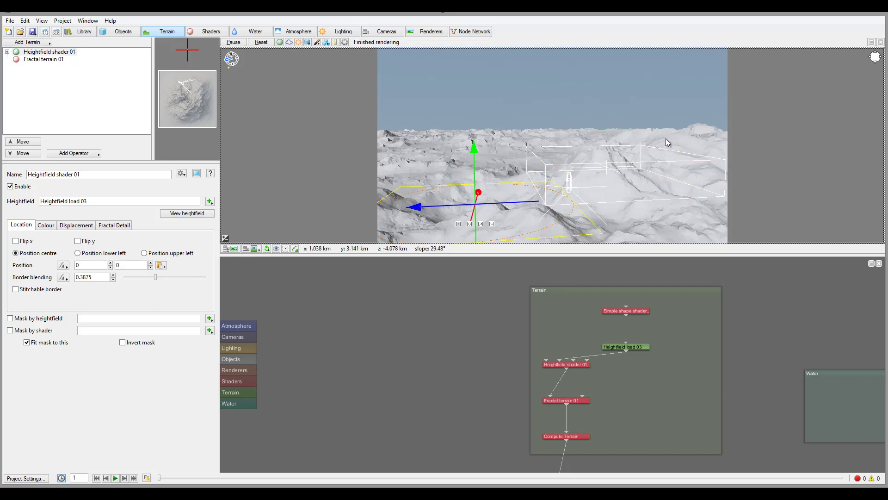
drag(638, 348, 710, 319)
Step: Separate and delete the Heightfield load 01 and 02 nodes, then select Heightfield shader 01
drag(629, 349, 676, 364)
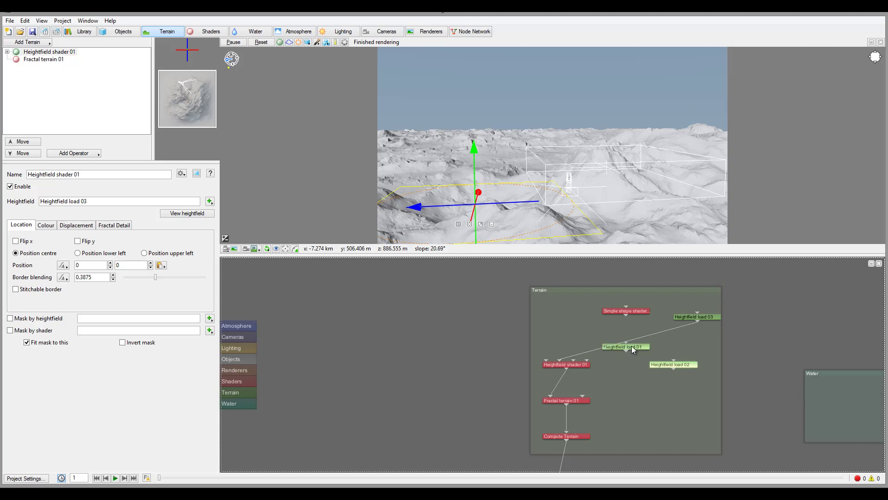
drag(631, 345, 729, 345)
key(Delete)
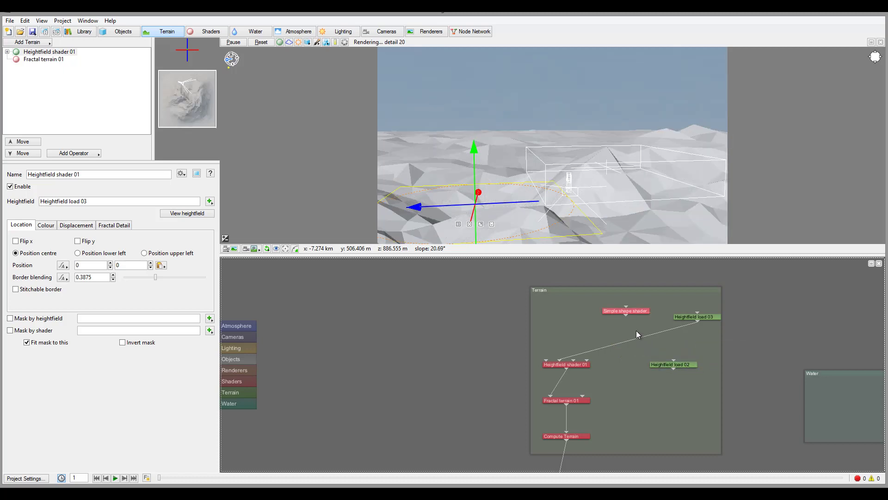
key(Delete)
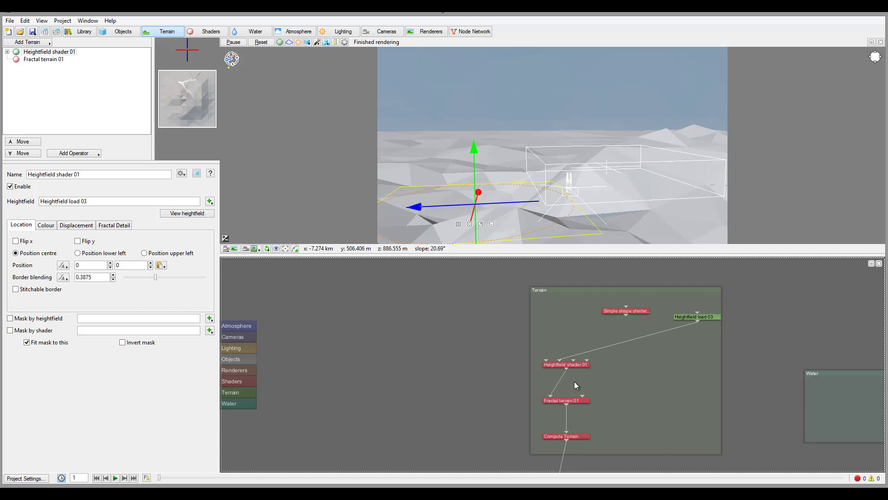
click(567, 365)
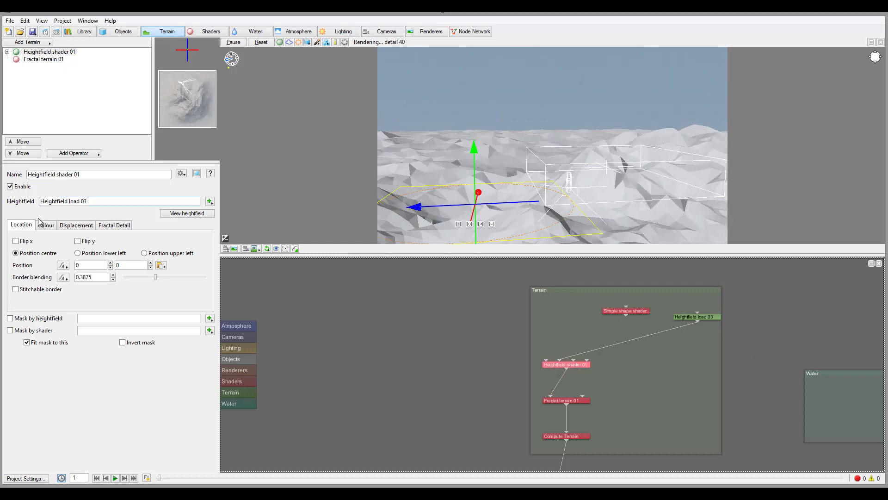
Step: Show Fractal terrain 01's scale settings: feature scale 5000, lead-in 25000, smallest 0.01, 24 octaves
click(44, 60)
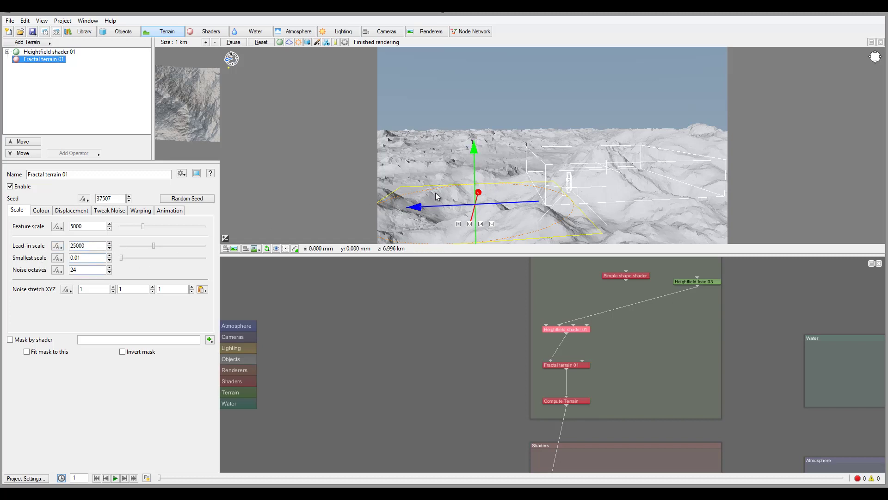
click(41, 211)
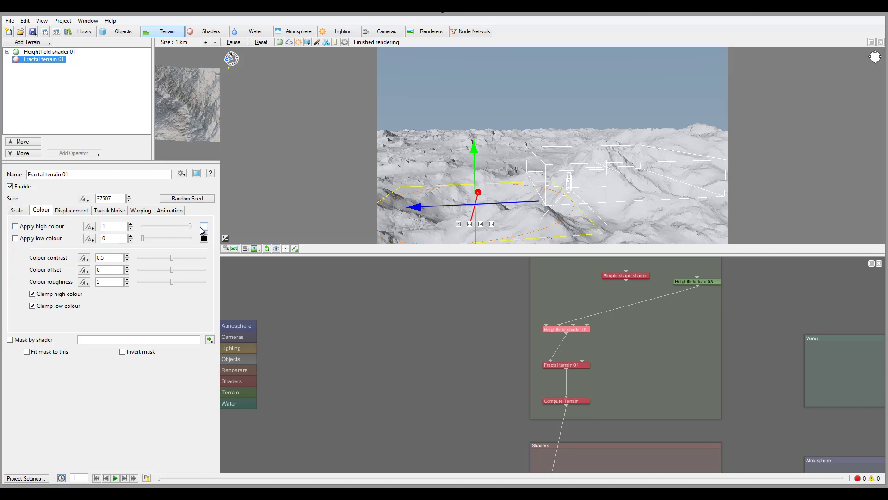
click(69, 211)
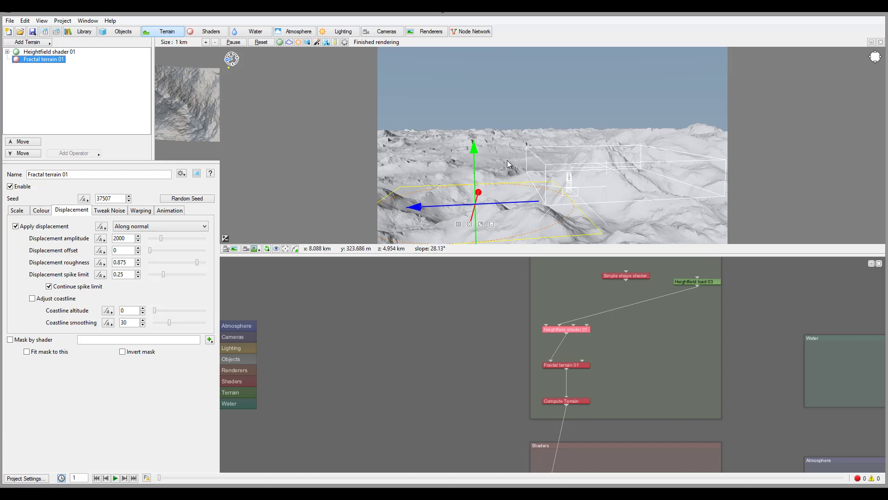
click(115, 210)
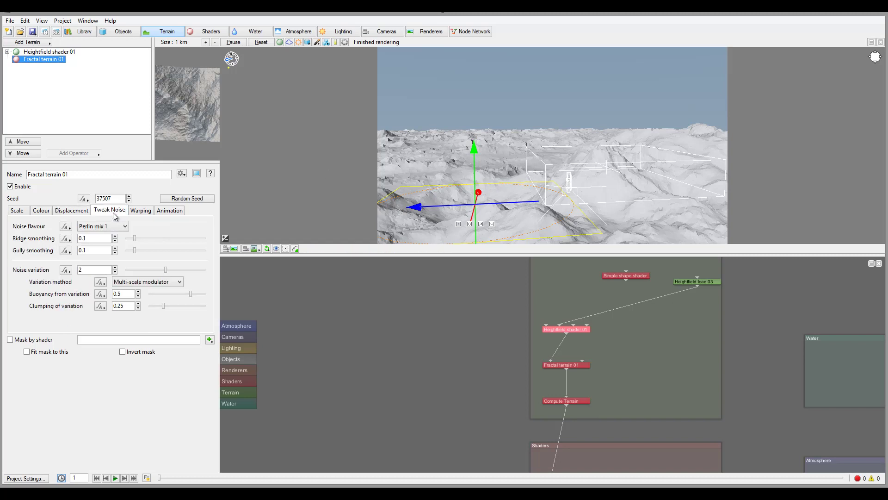
click(143, 212)
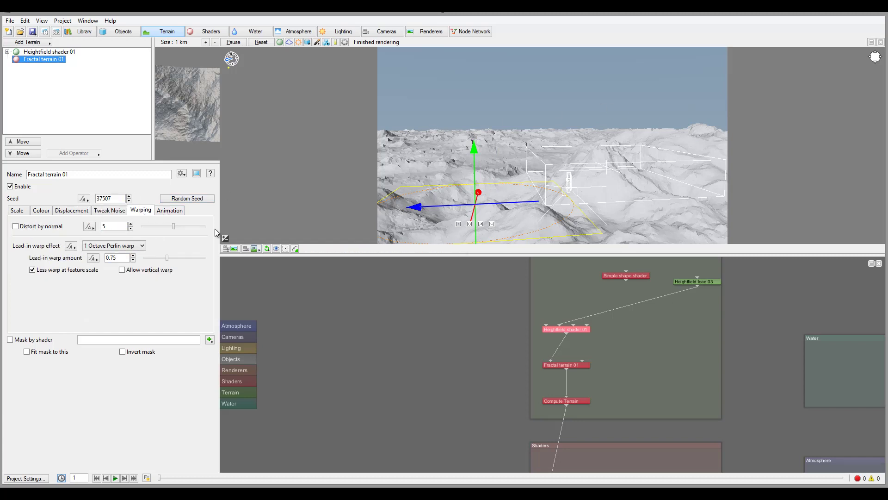
click(171, 212)
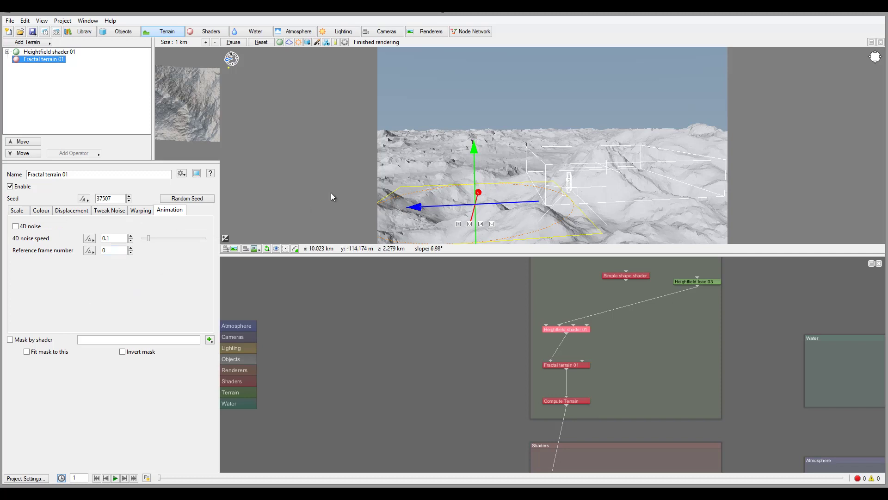
click(140, 212)
click(104, 211)
click(71, 211)
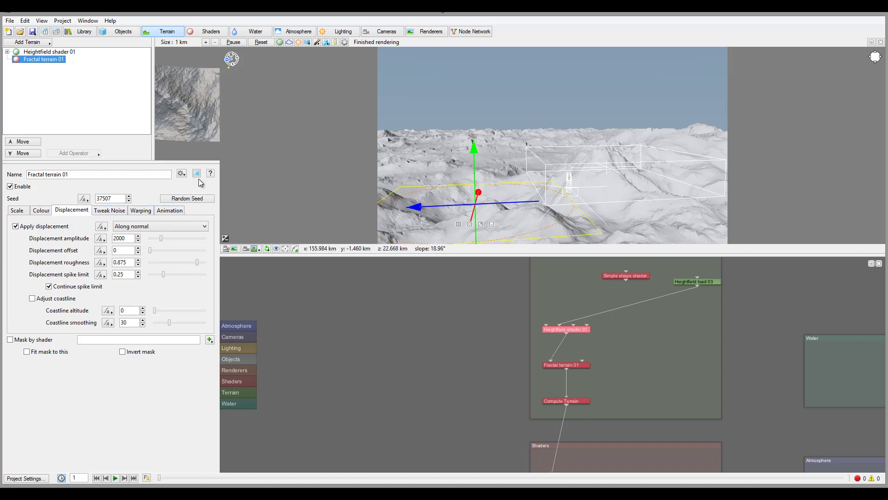
click(22, 211)
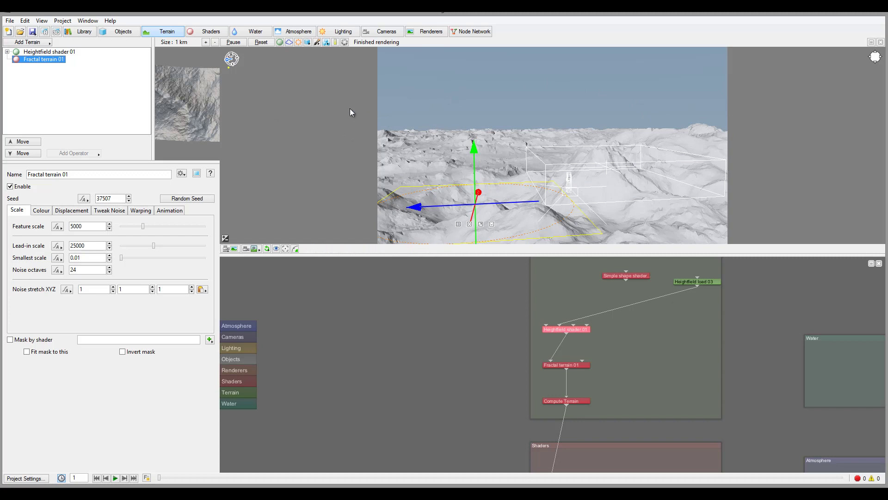
click(30, 41)
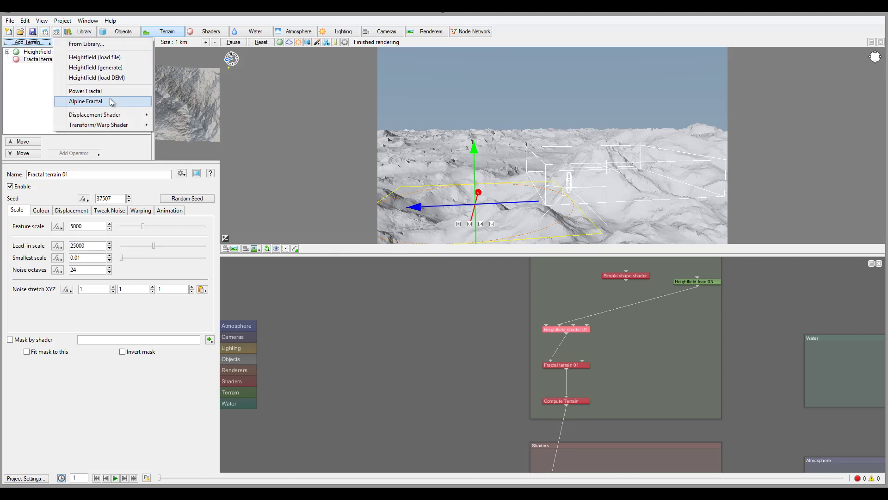
mouse_move(120, 116)
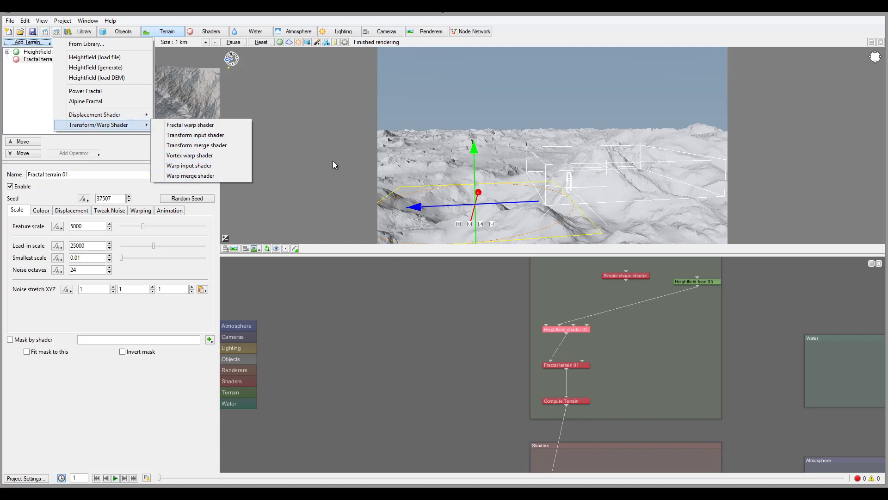
click(332, 134)
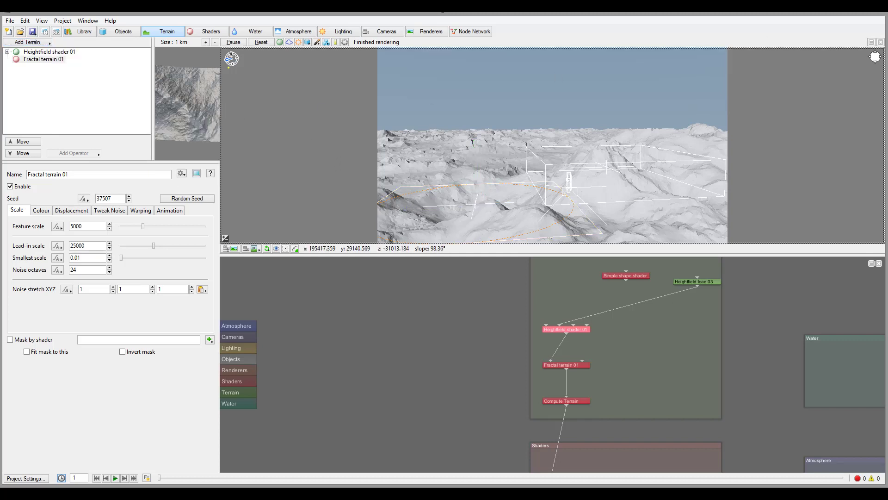